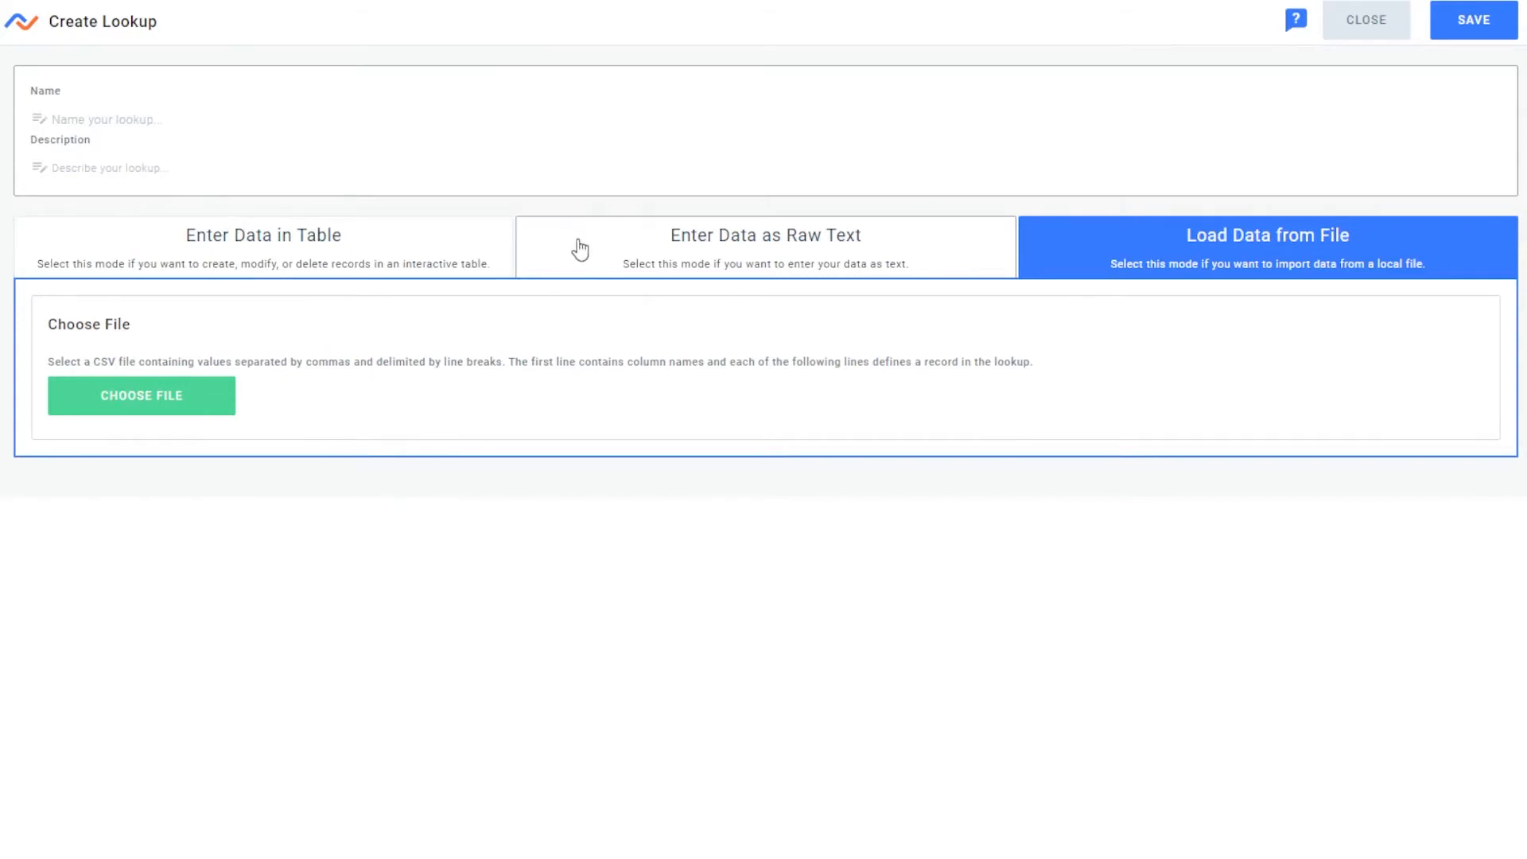
click(581, 248)
click(285, 249)
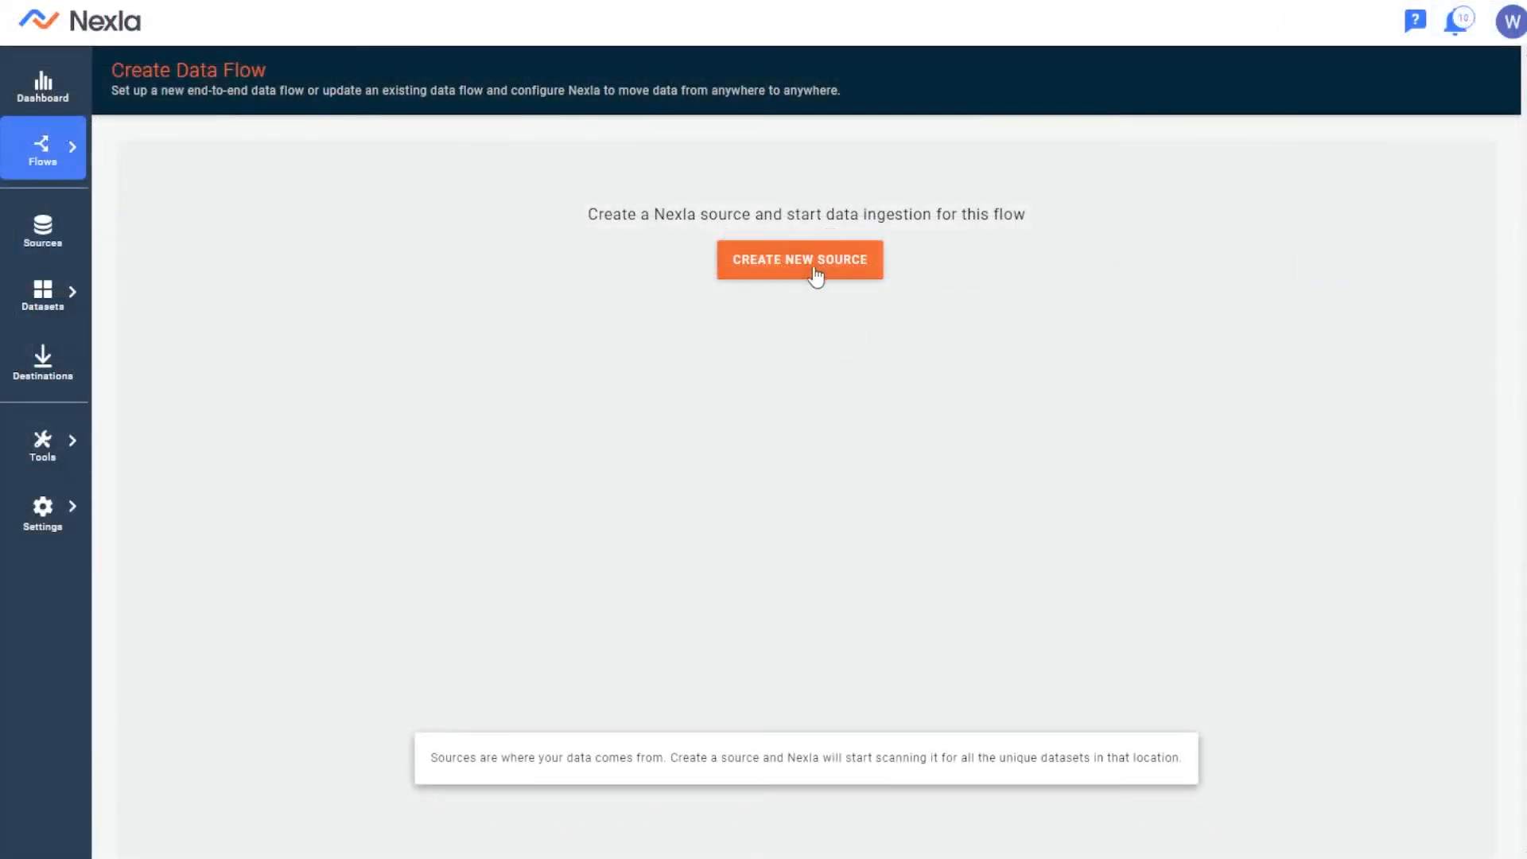
Start a new data source of type REST API and authenticate it with the Stock Market Data API credential
click(799, 260)
scroll(633, 297, down, 2)
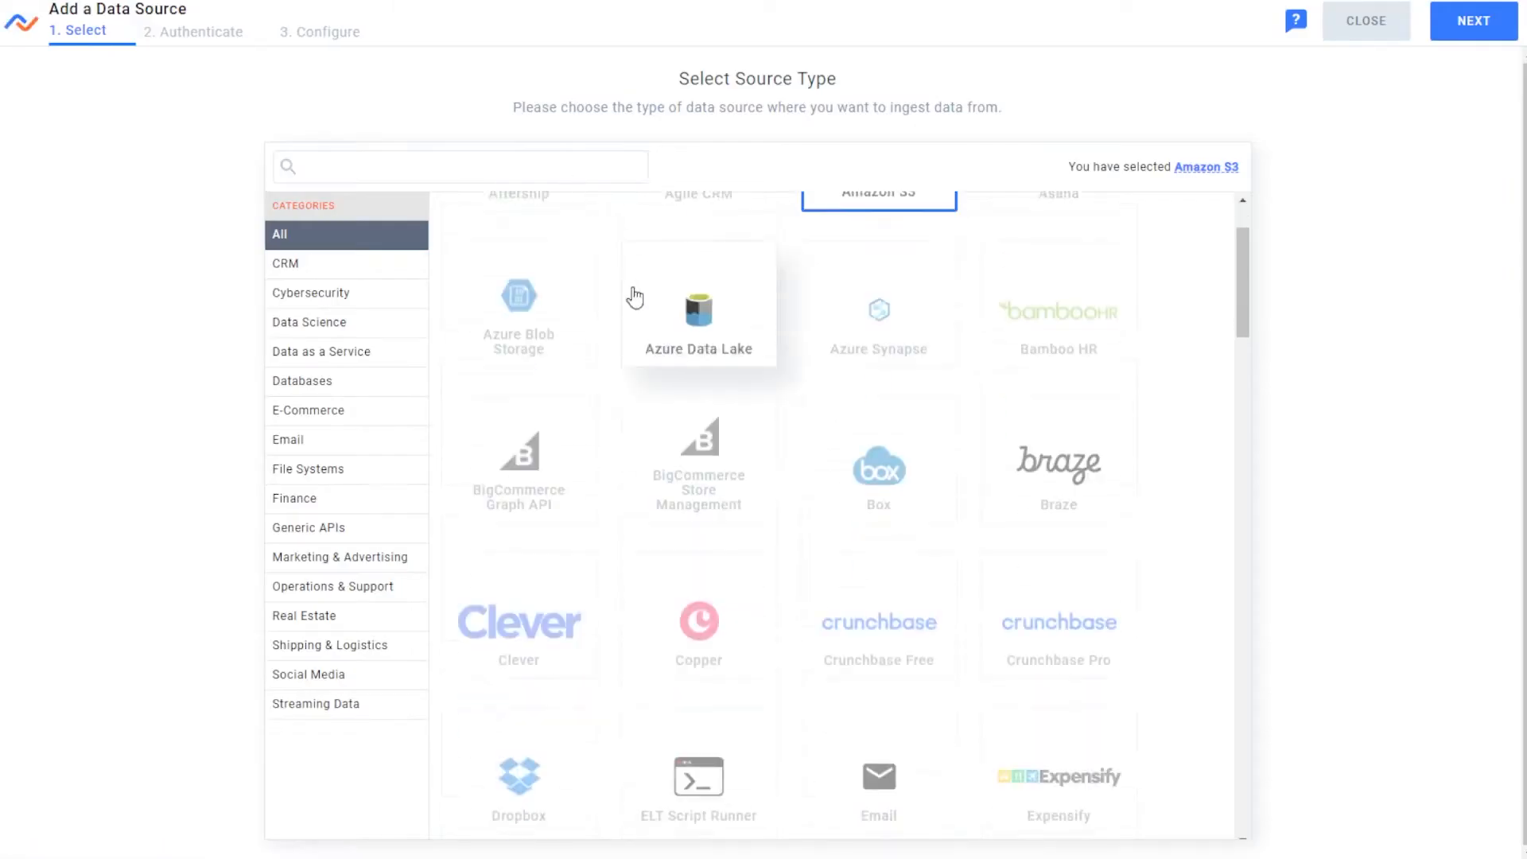
click(566, 164)
text(rest)
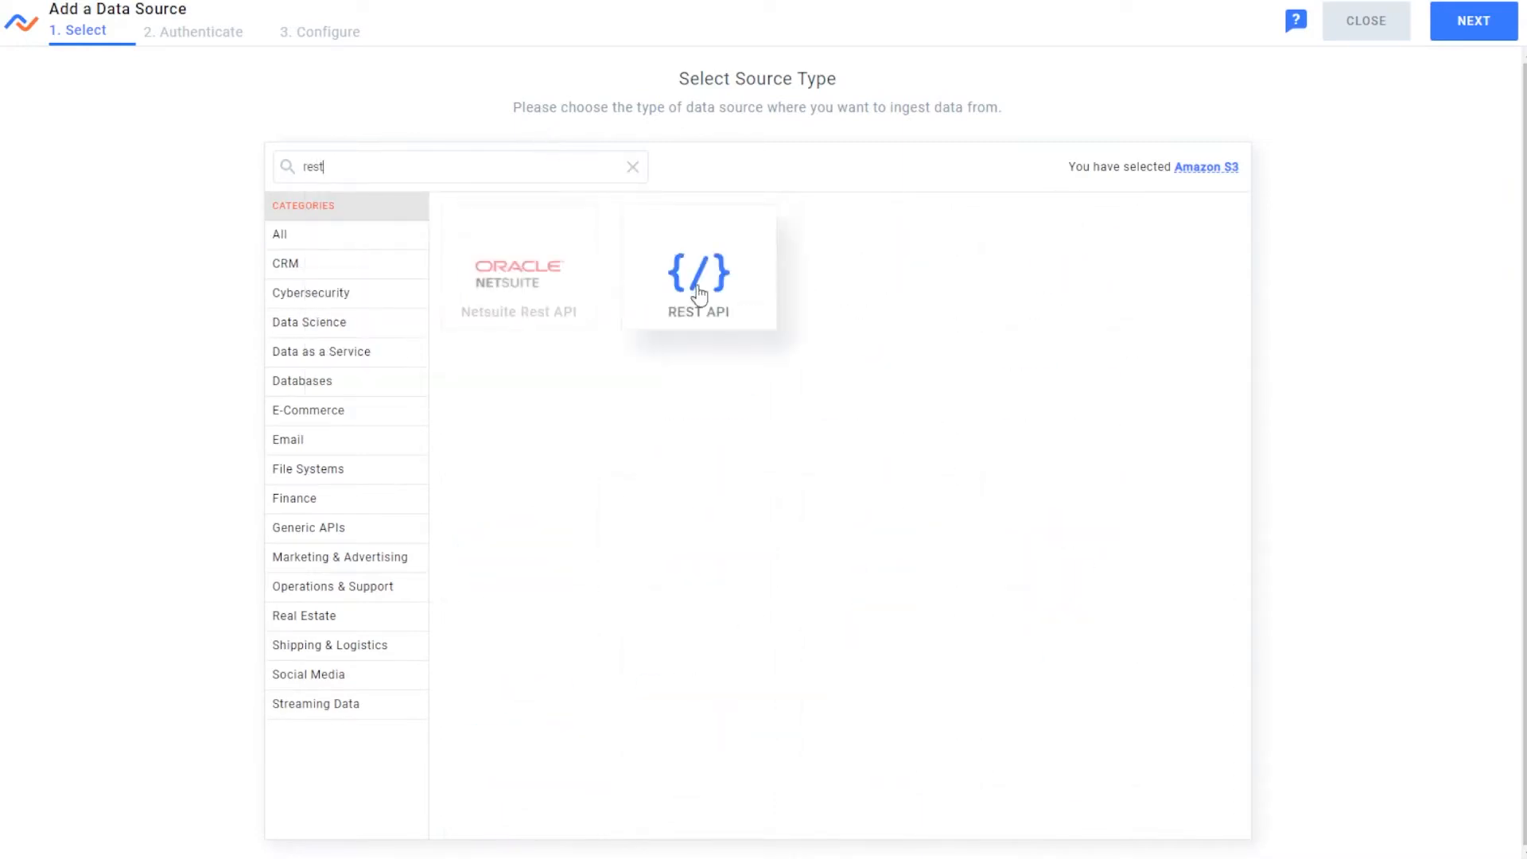
click(695, 322)
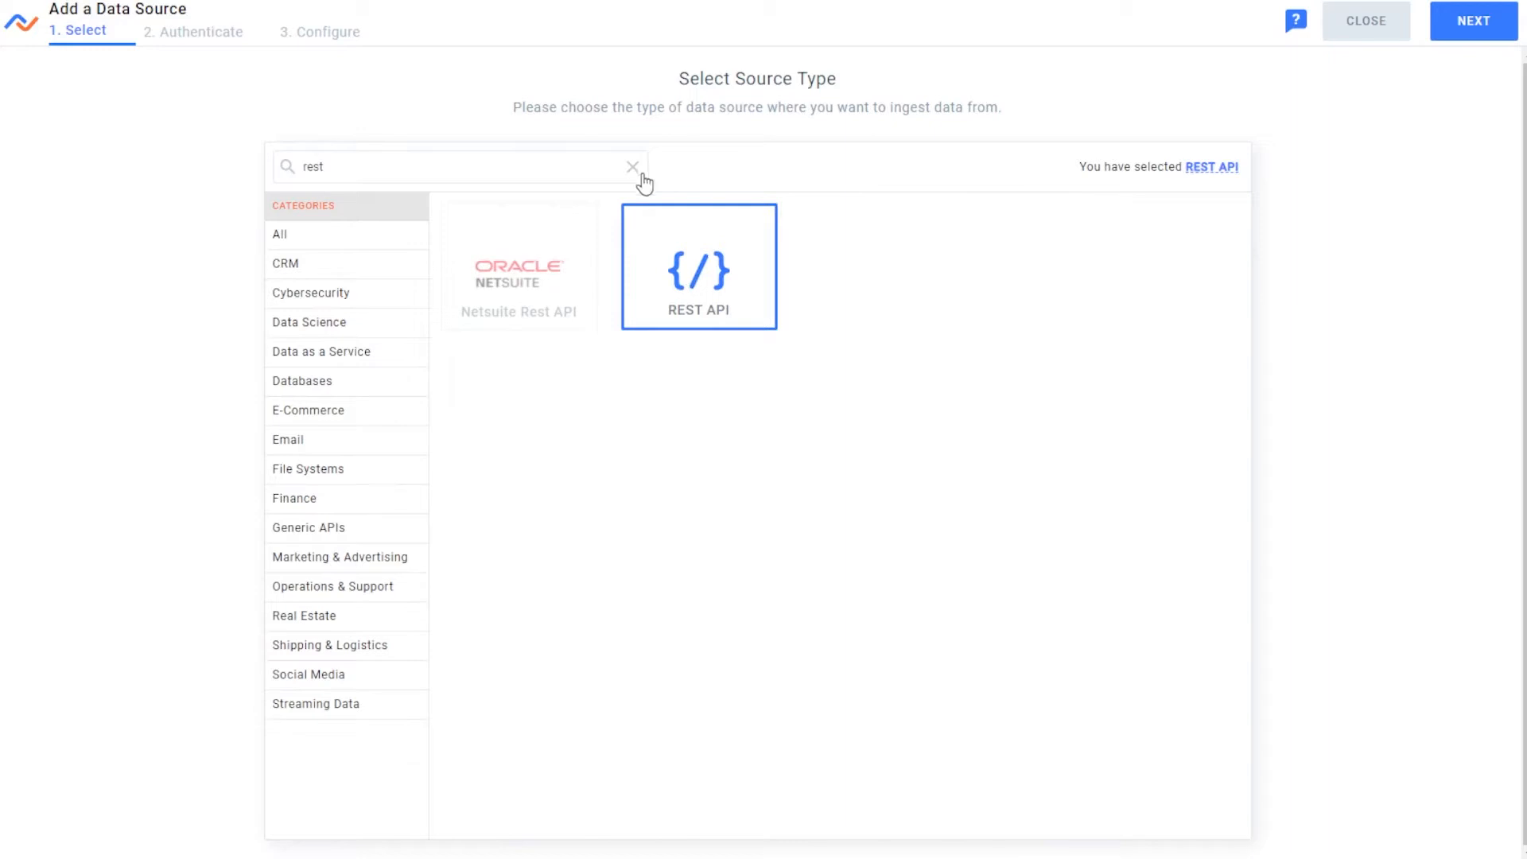
click(1467, 29)
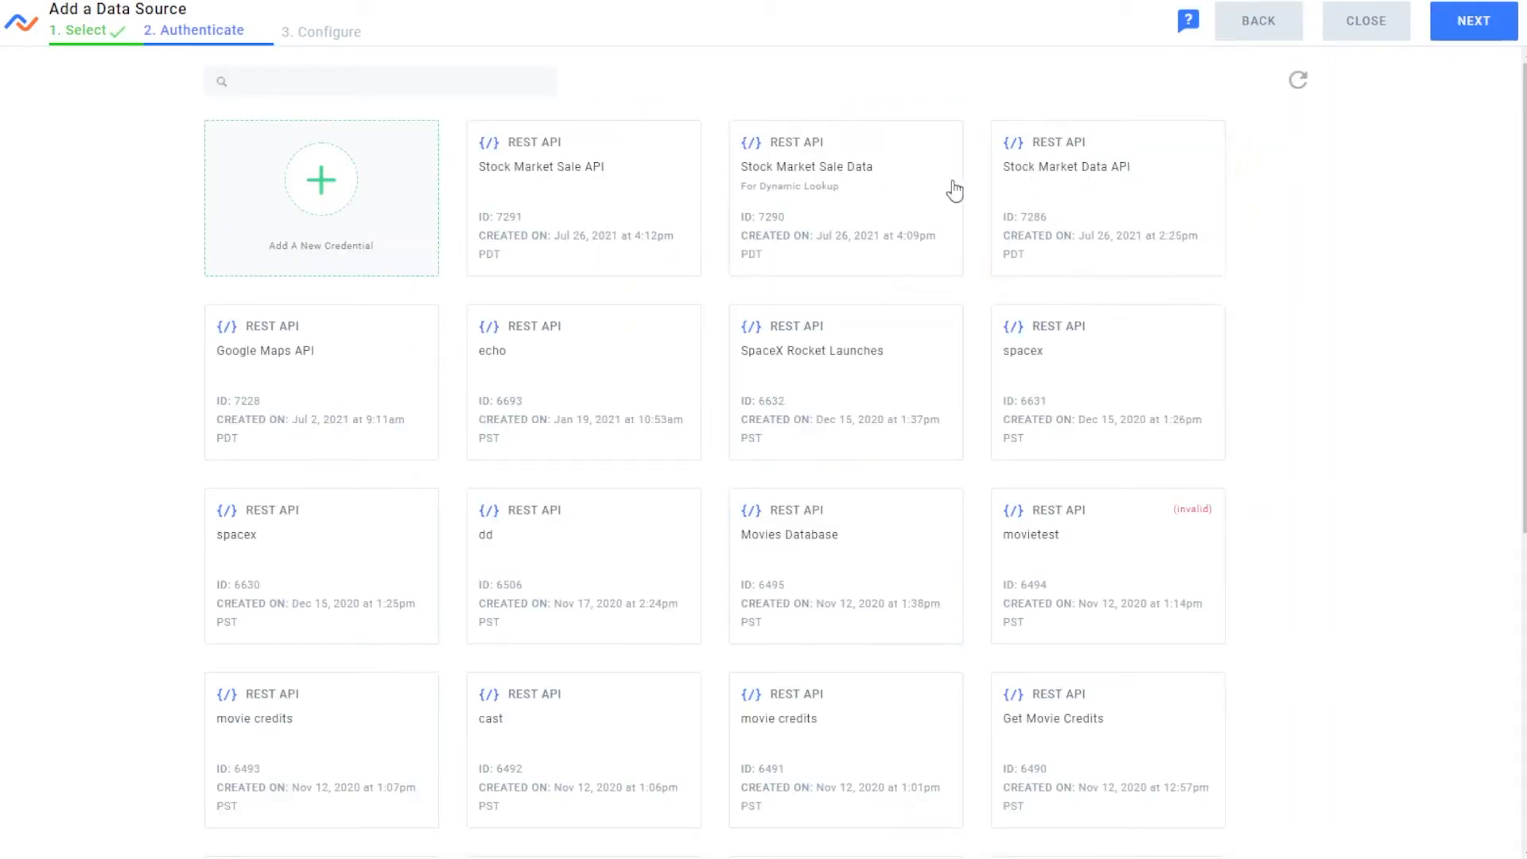
click(1111, 194)
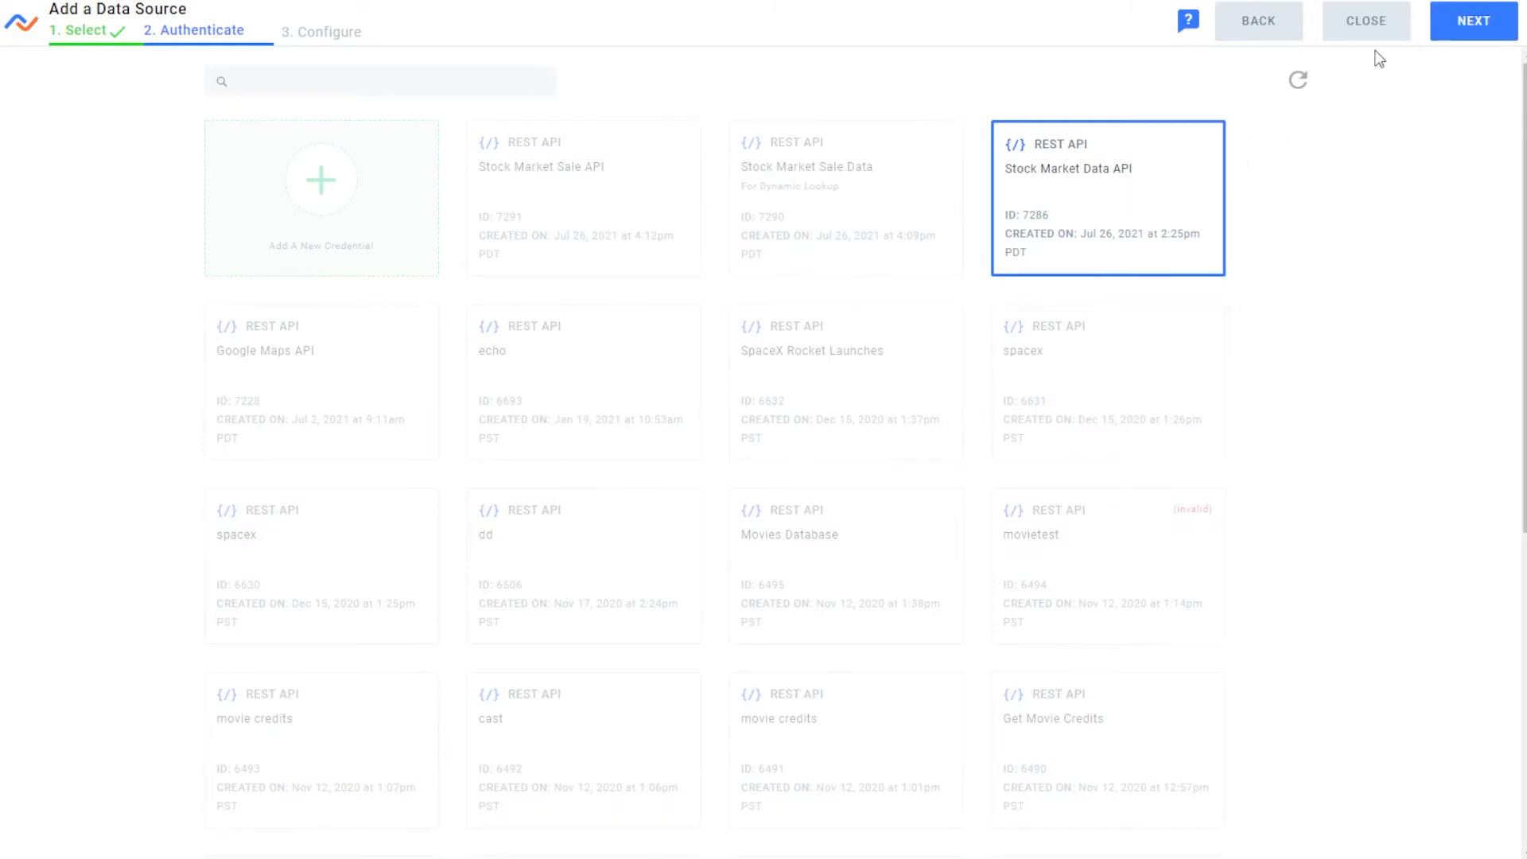
click(1440, 32)
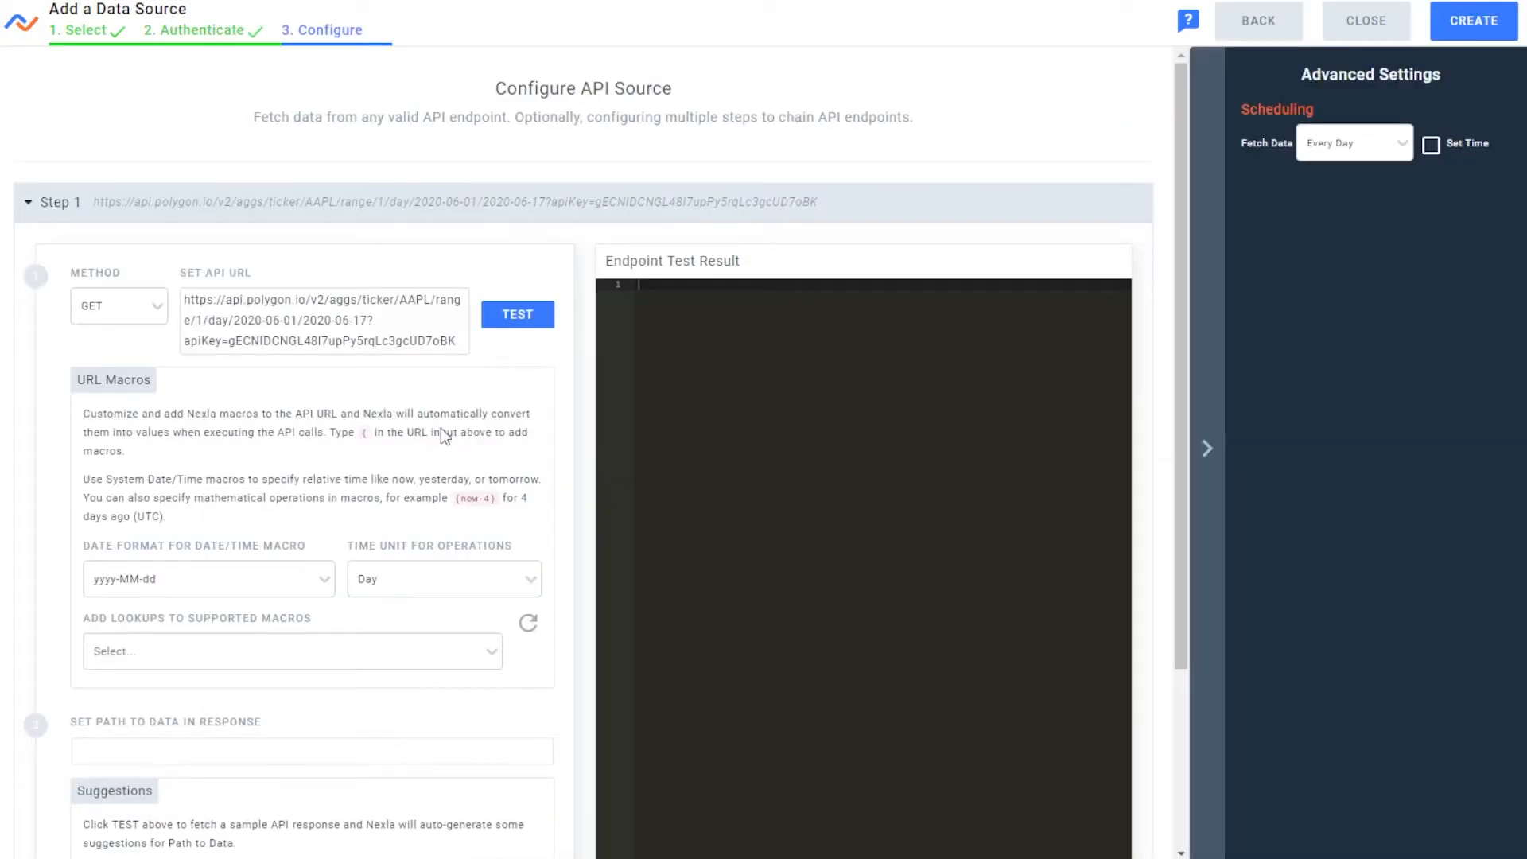
Add the Stock Sale Lookup to the supported macros of the API URL
scroll(444, 436, down, 2)
click(269, 553)
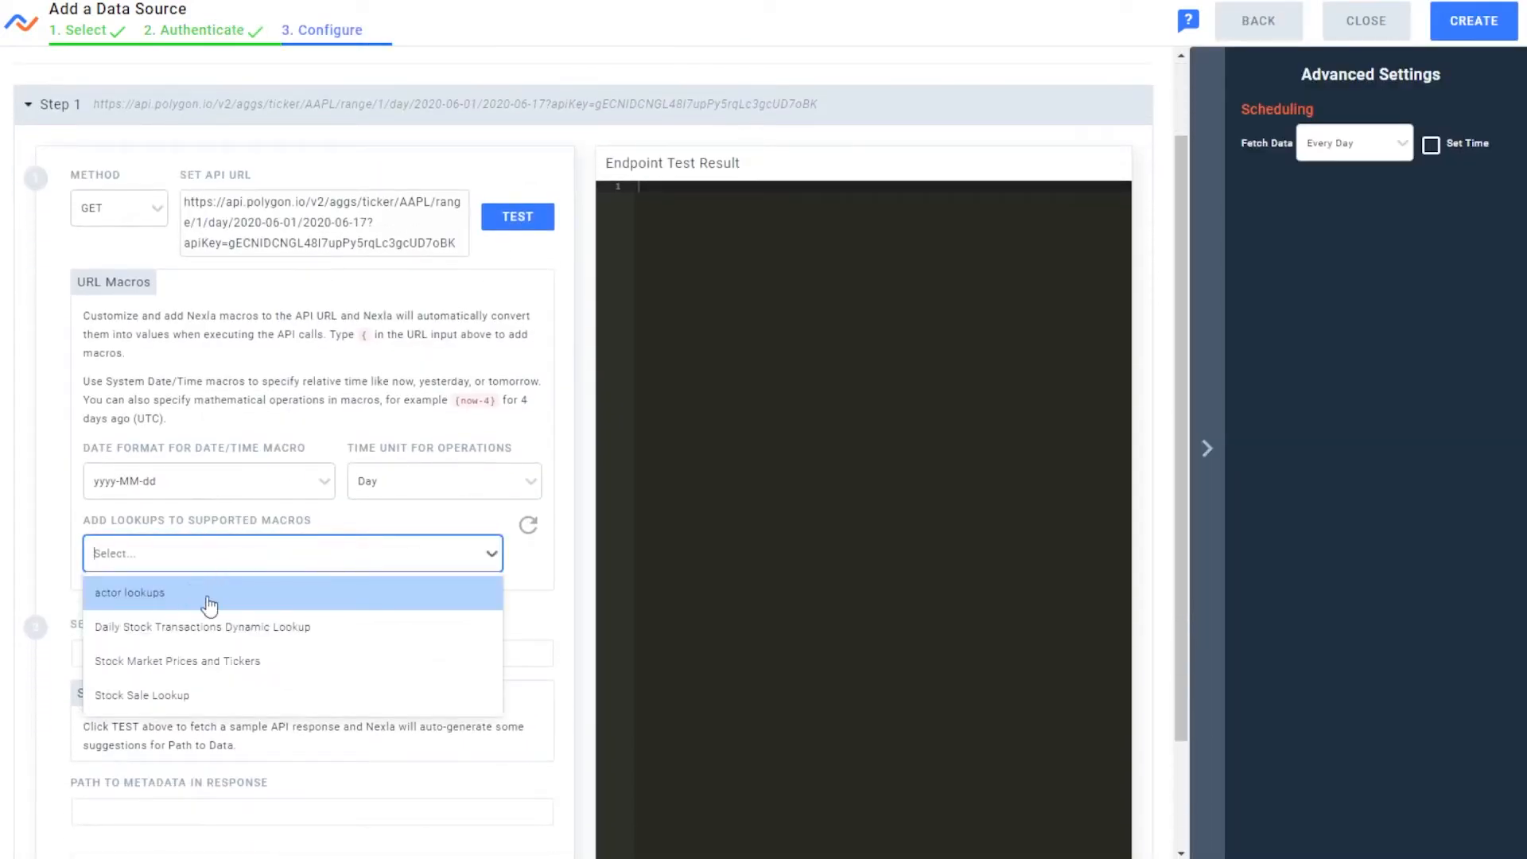
click(181, 697)
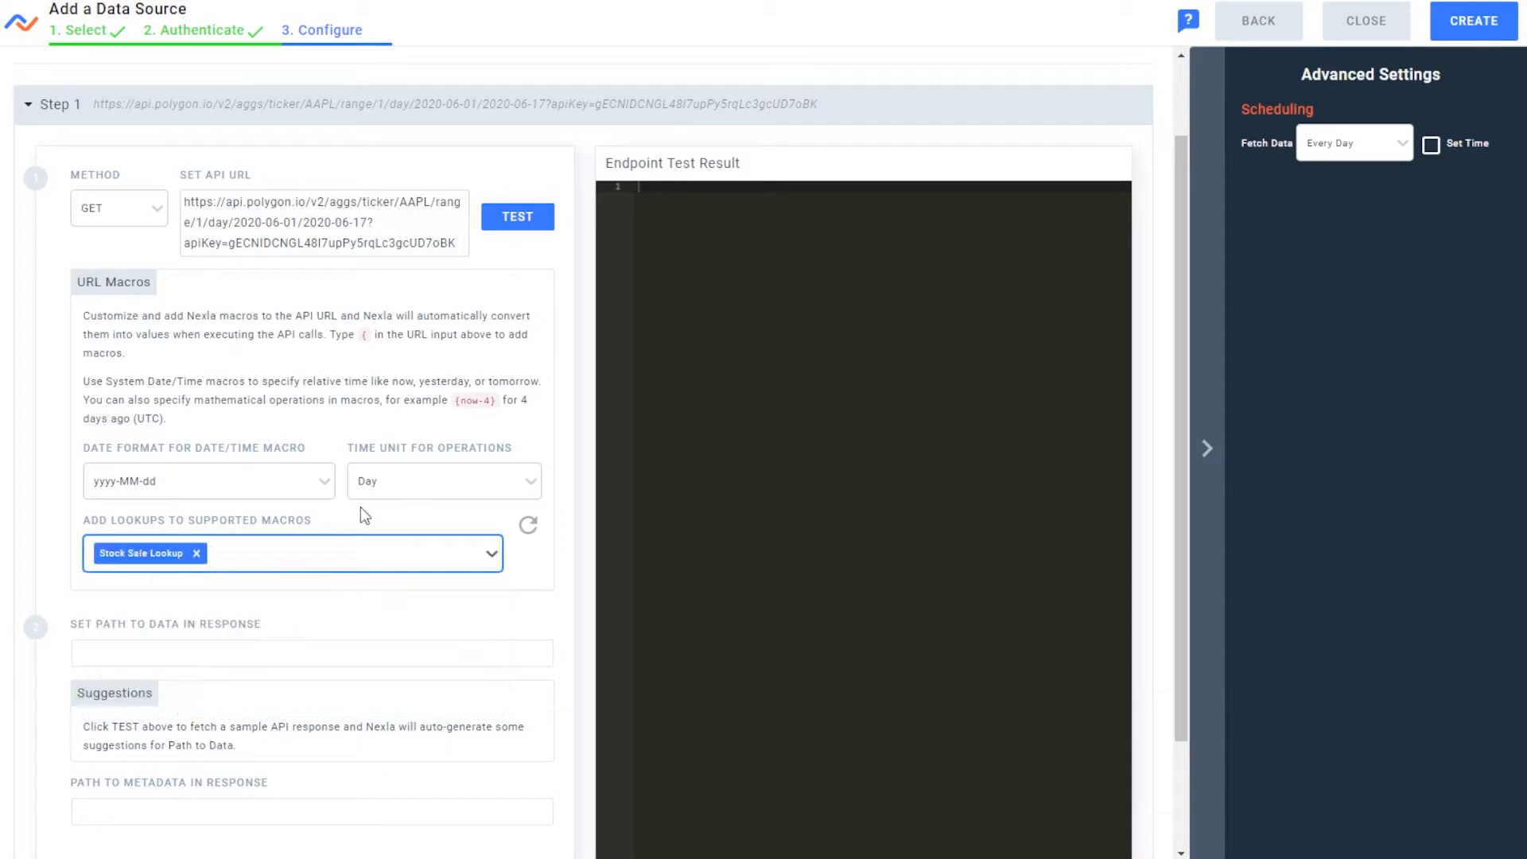
Replace the AAPL ticker in the API URL with the stock_ticker macro from the Stock Sale Lookup
drag(429, 205, 408, 205)
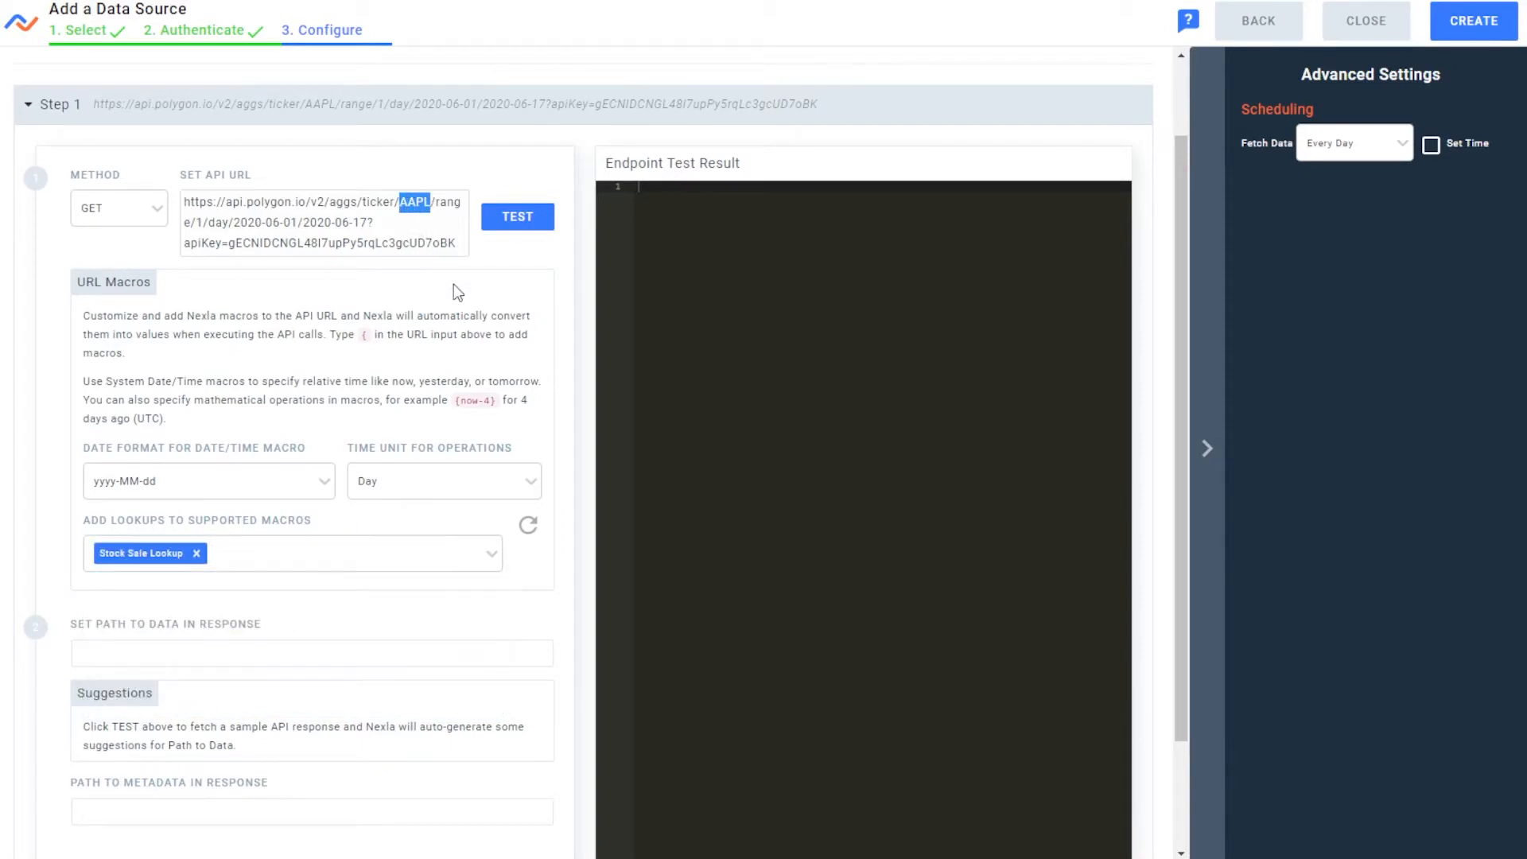
text({)
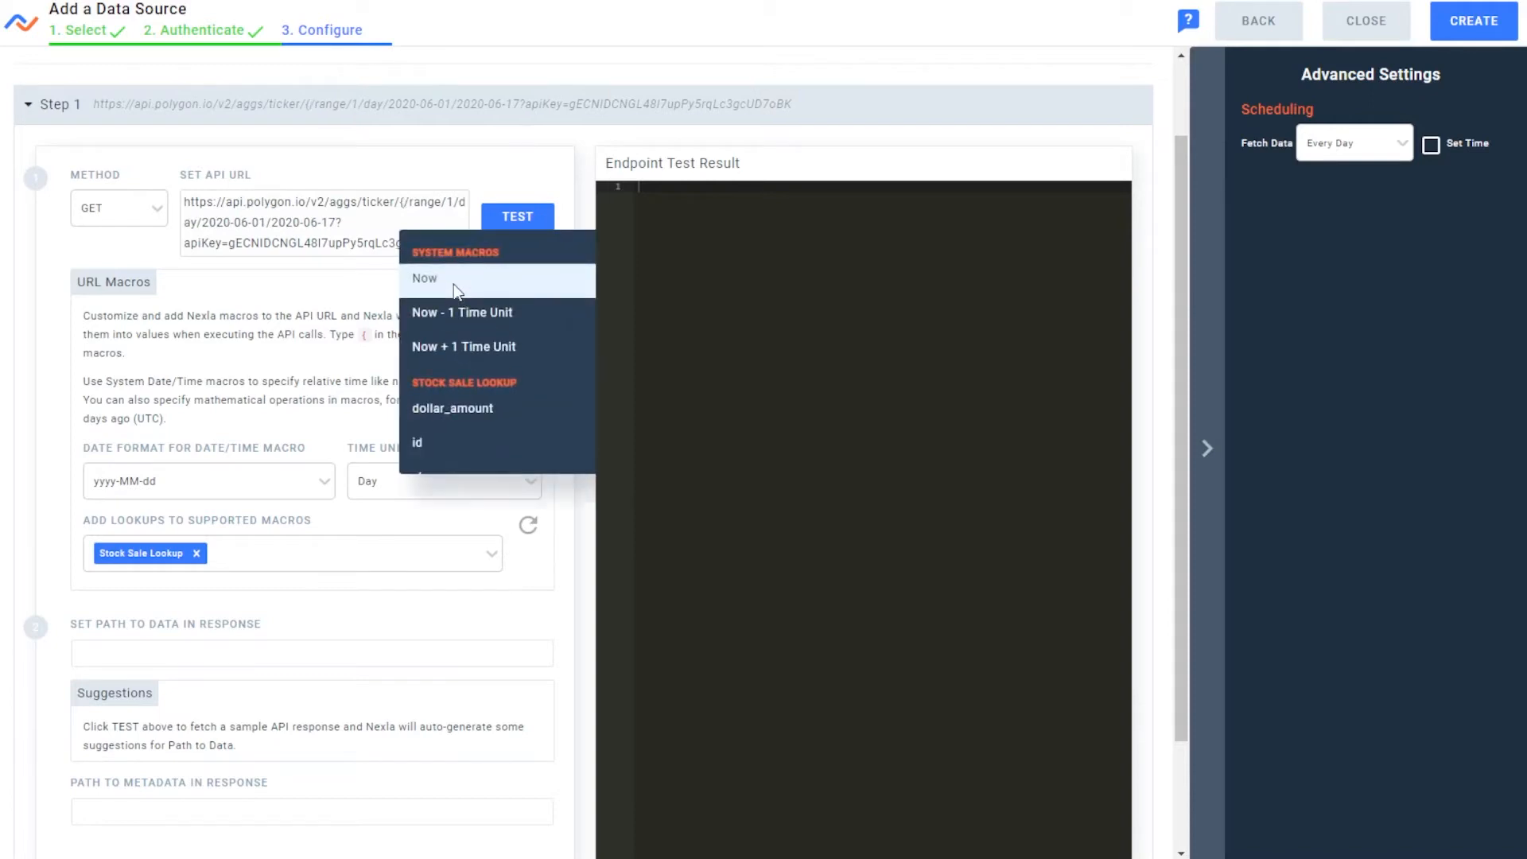
key(Down)
key(Down)
key(Down)
key(Down)
key(Down)
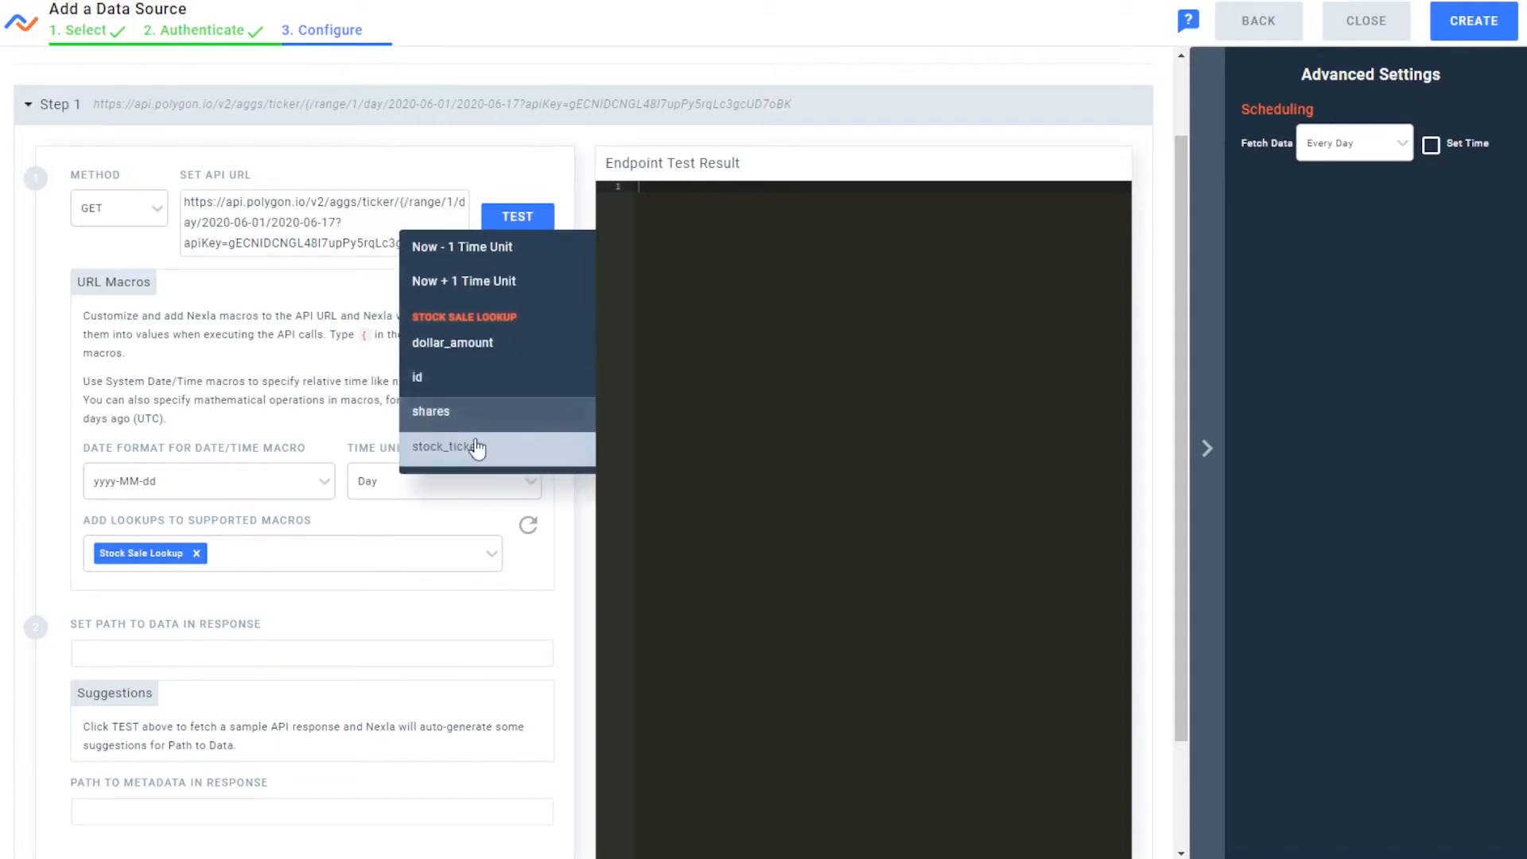
click(478, 447)
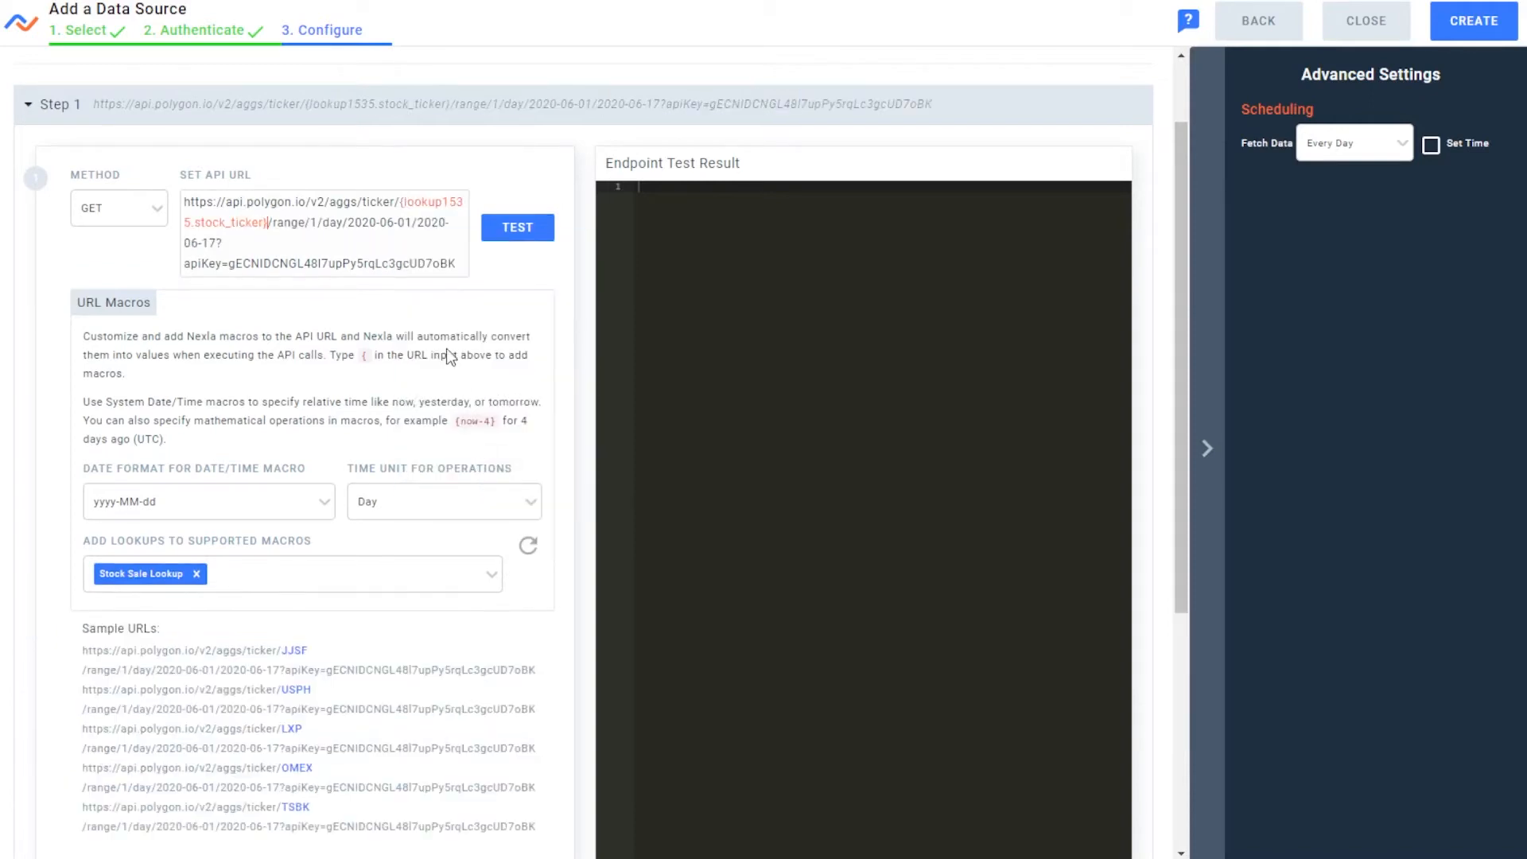
Test the API endpoint and compare the tickers in the sample URLs with the stock_ticker column of the Daily Stock Transactions sheet
click(523, 230)
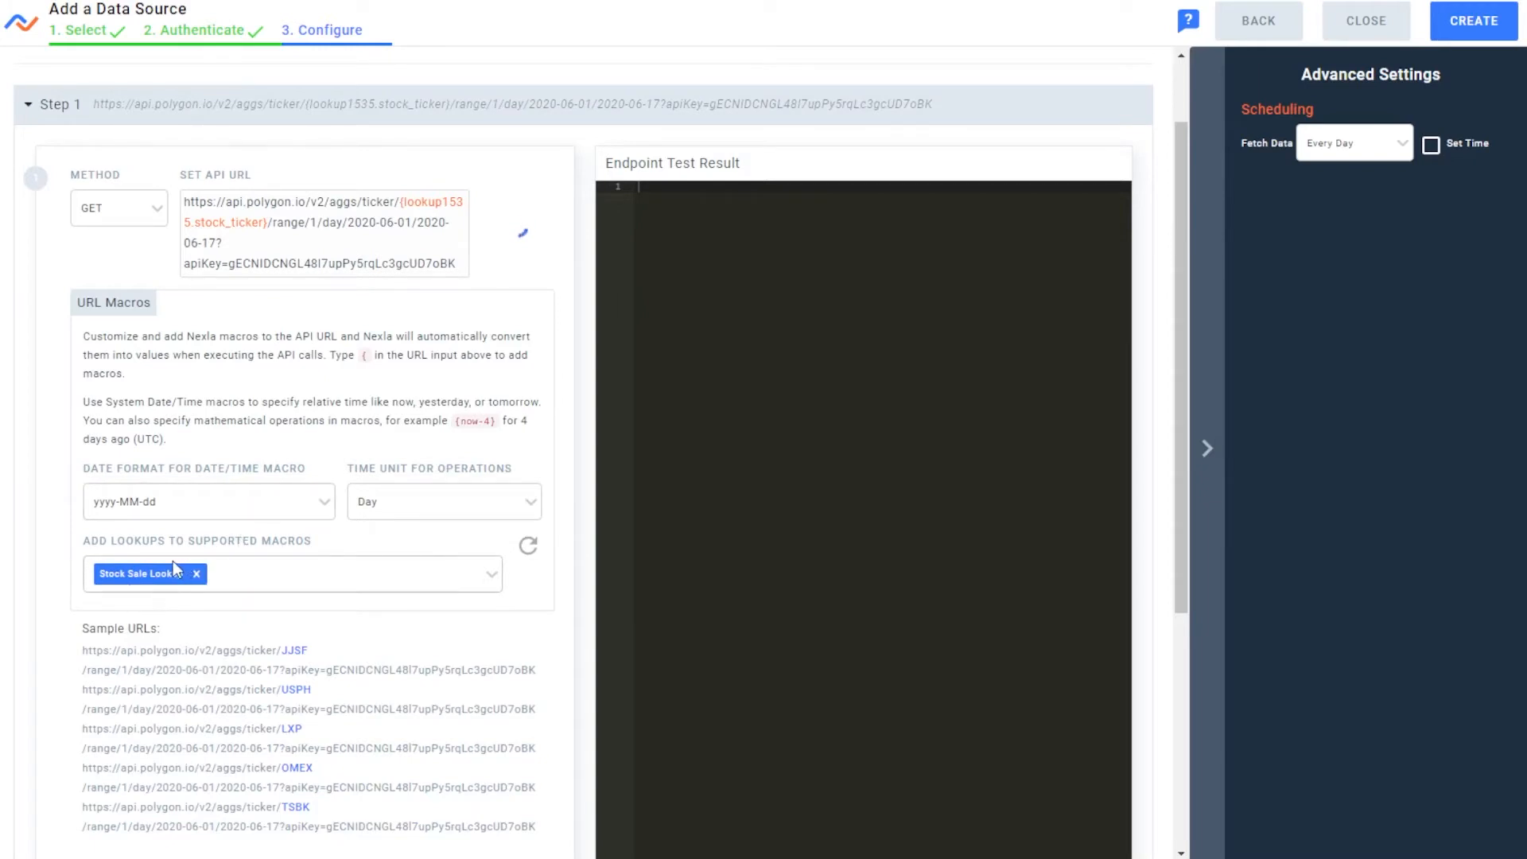
scroll(184, 589, down, 2)
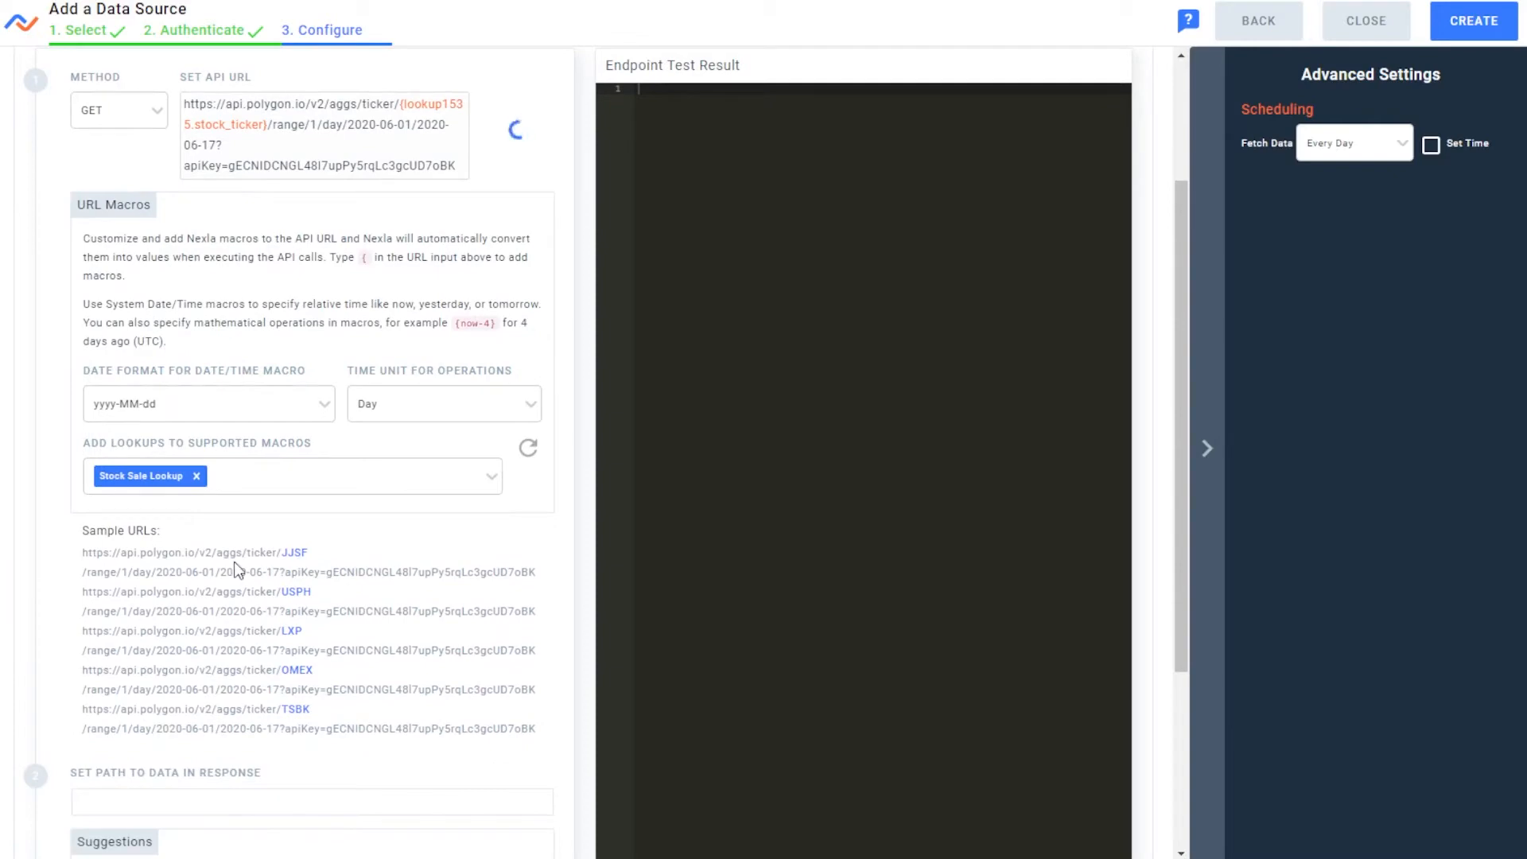
drag(1526, 1, 1181, 0)
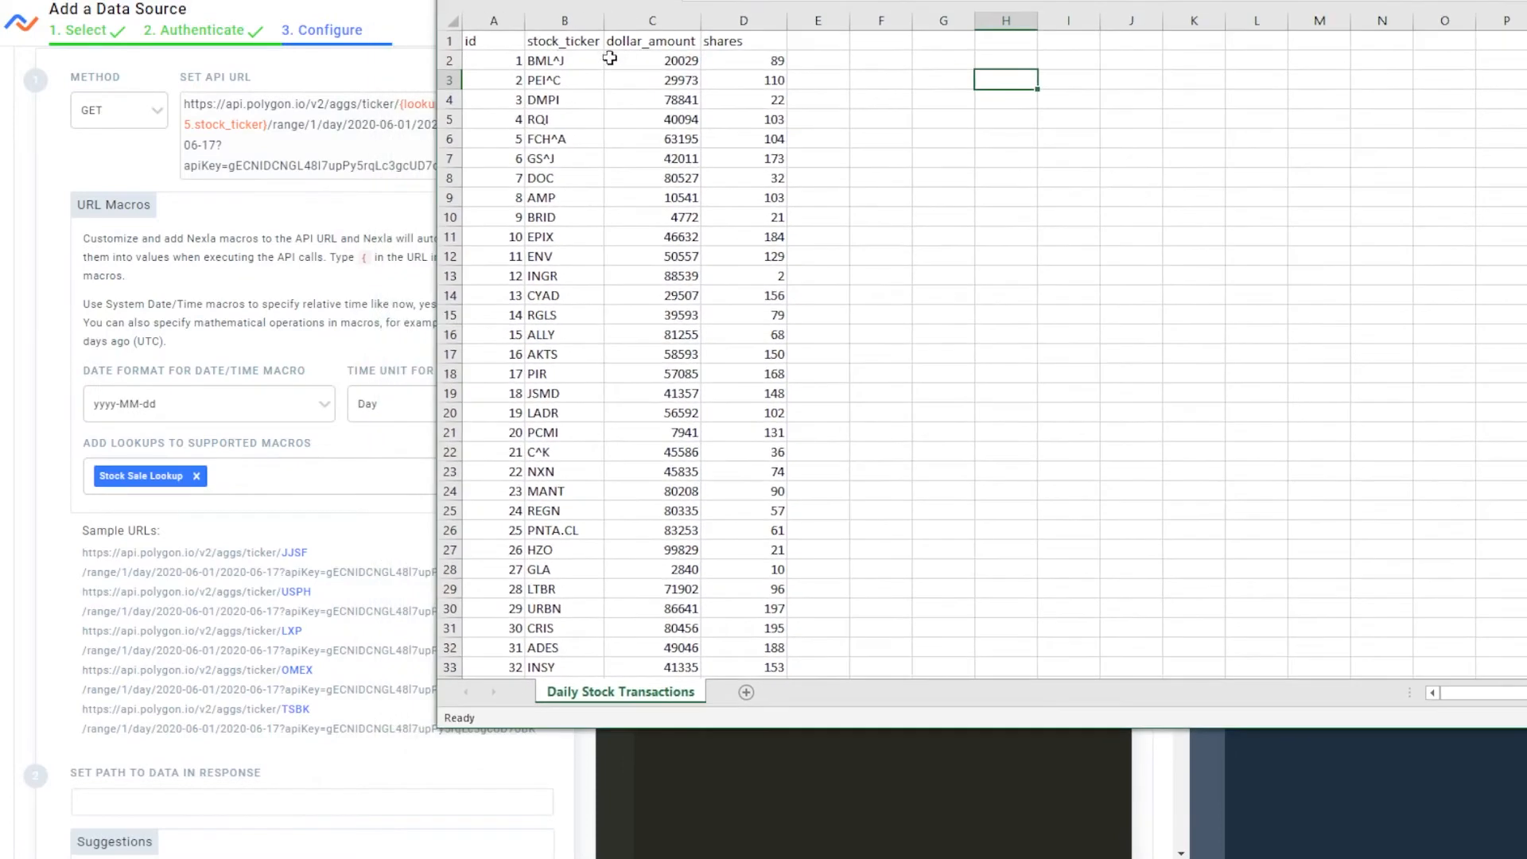
click(564, 21)
click(995, 134)
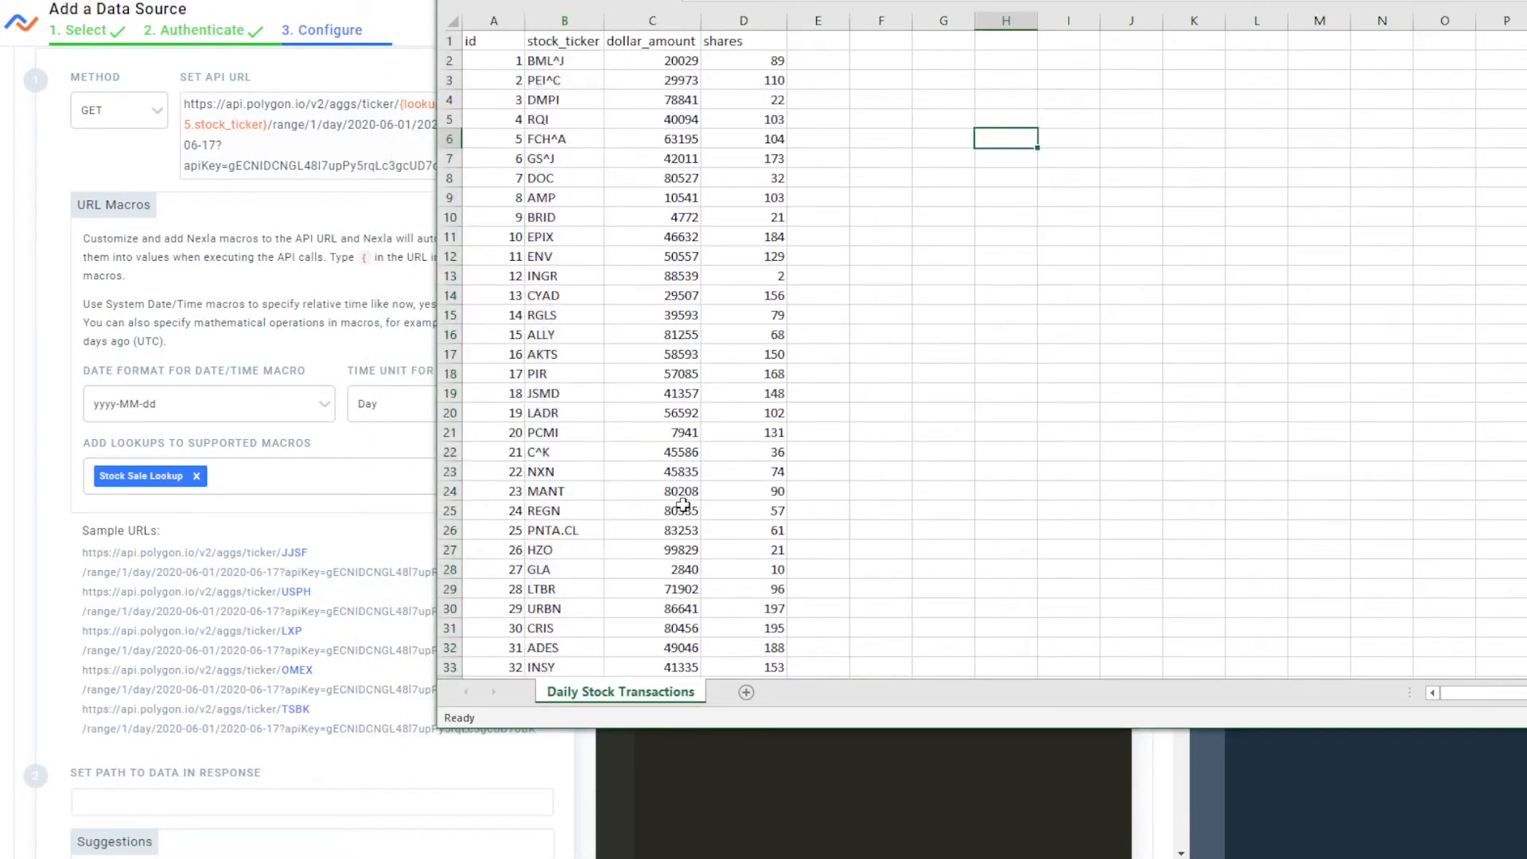
click(280, 653)
drag(284, 553, 351, 709)
click(381, 700)
scroll(405, 676, up, 3)
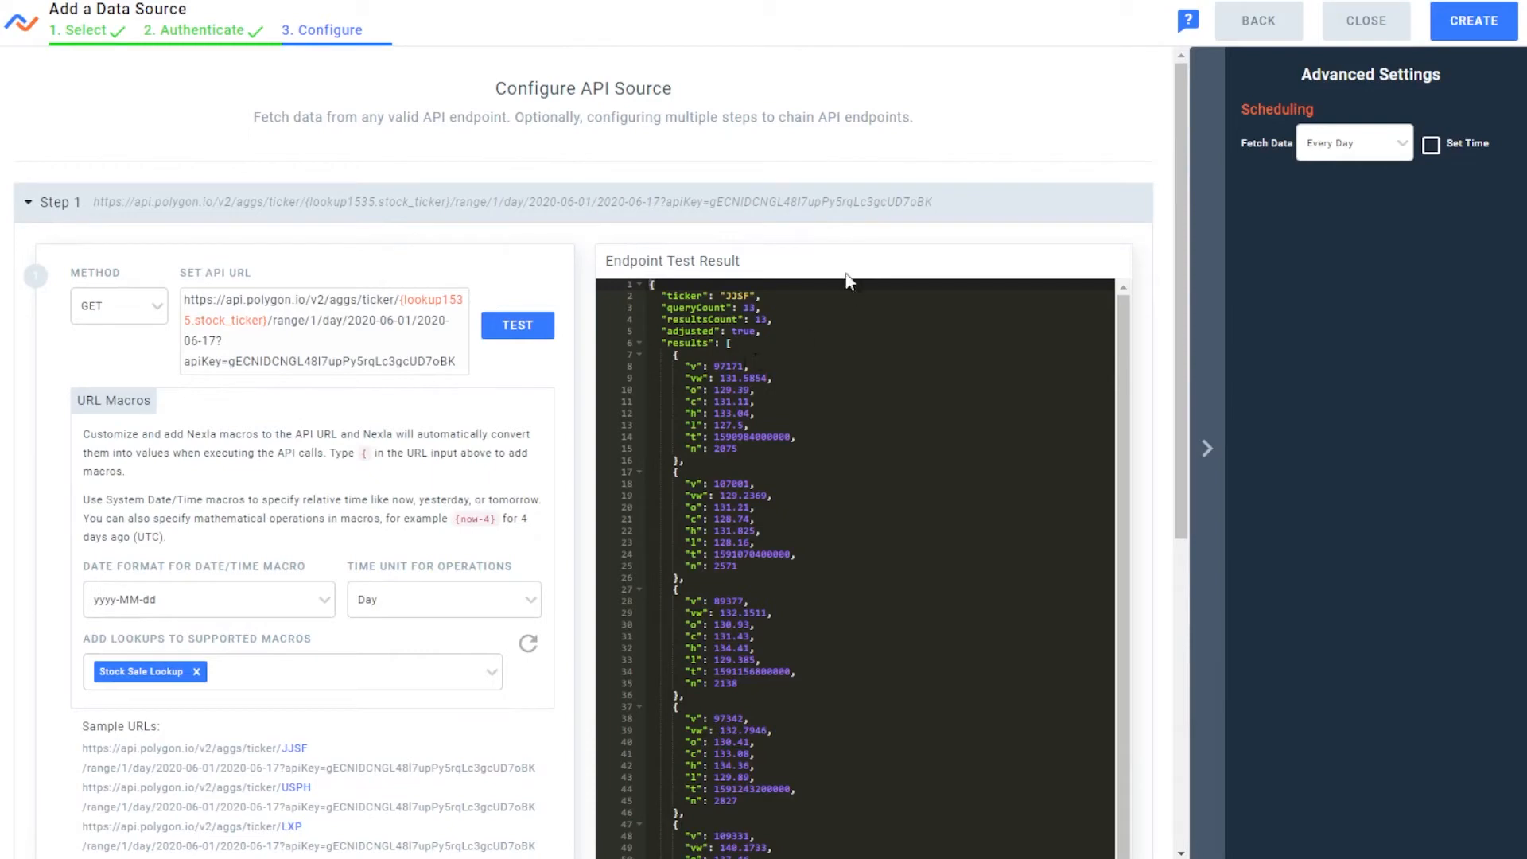
Set the fetch schedule to Once and create the data source
click(1352, 143)
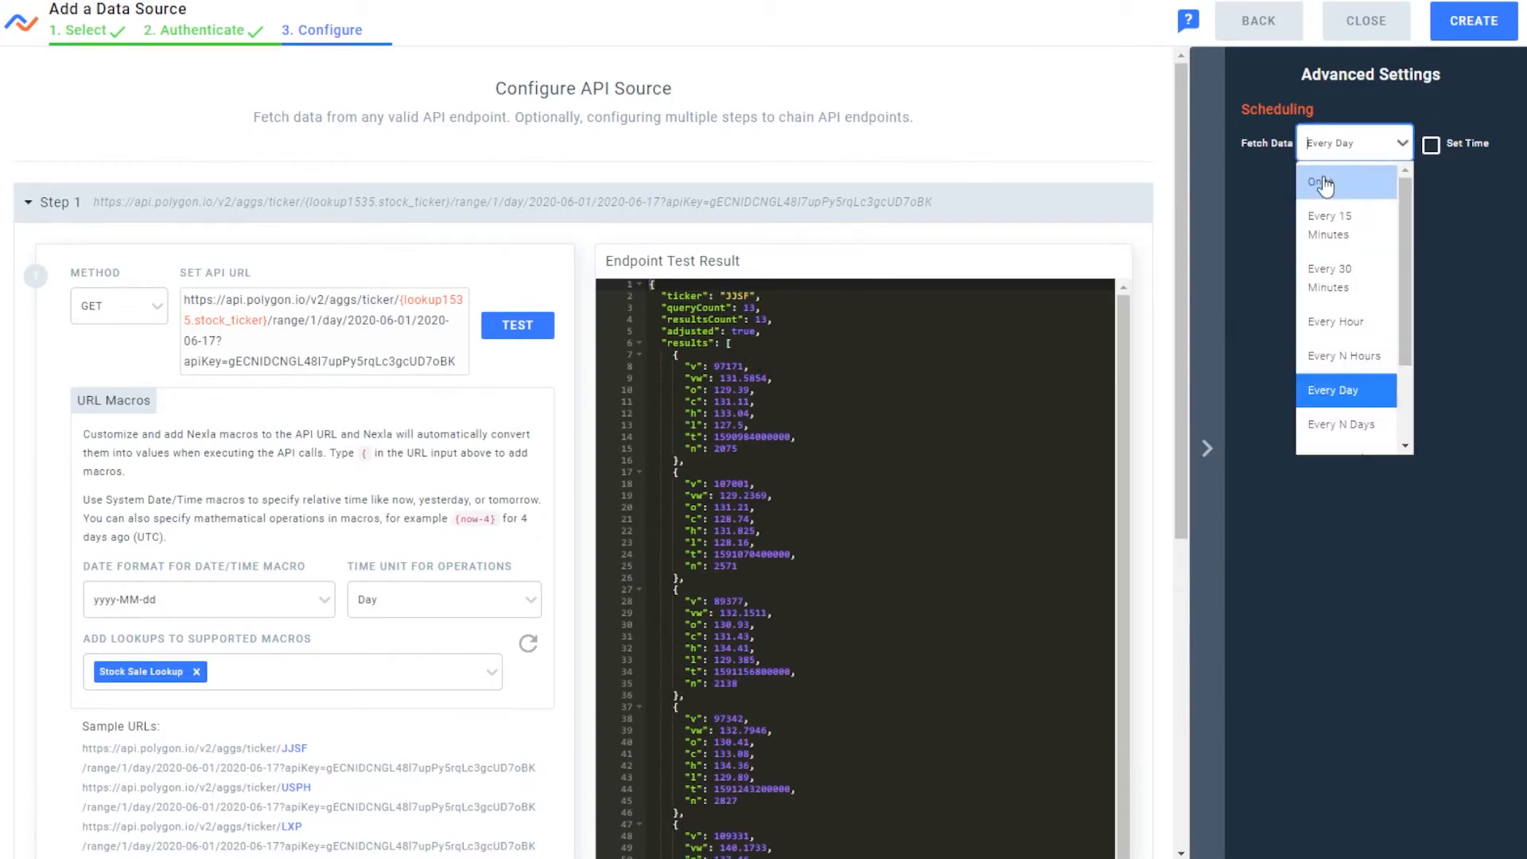
click(1336, 170)
click(1474, 21)
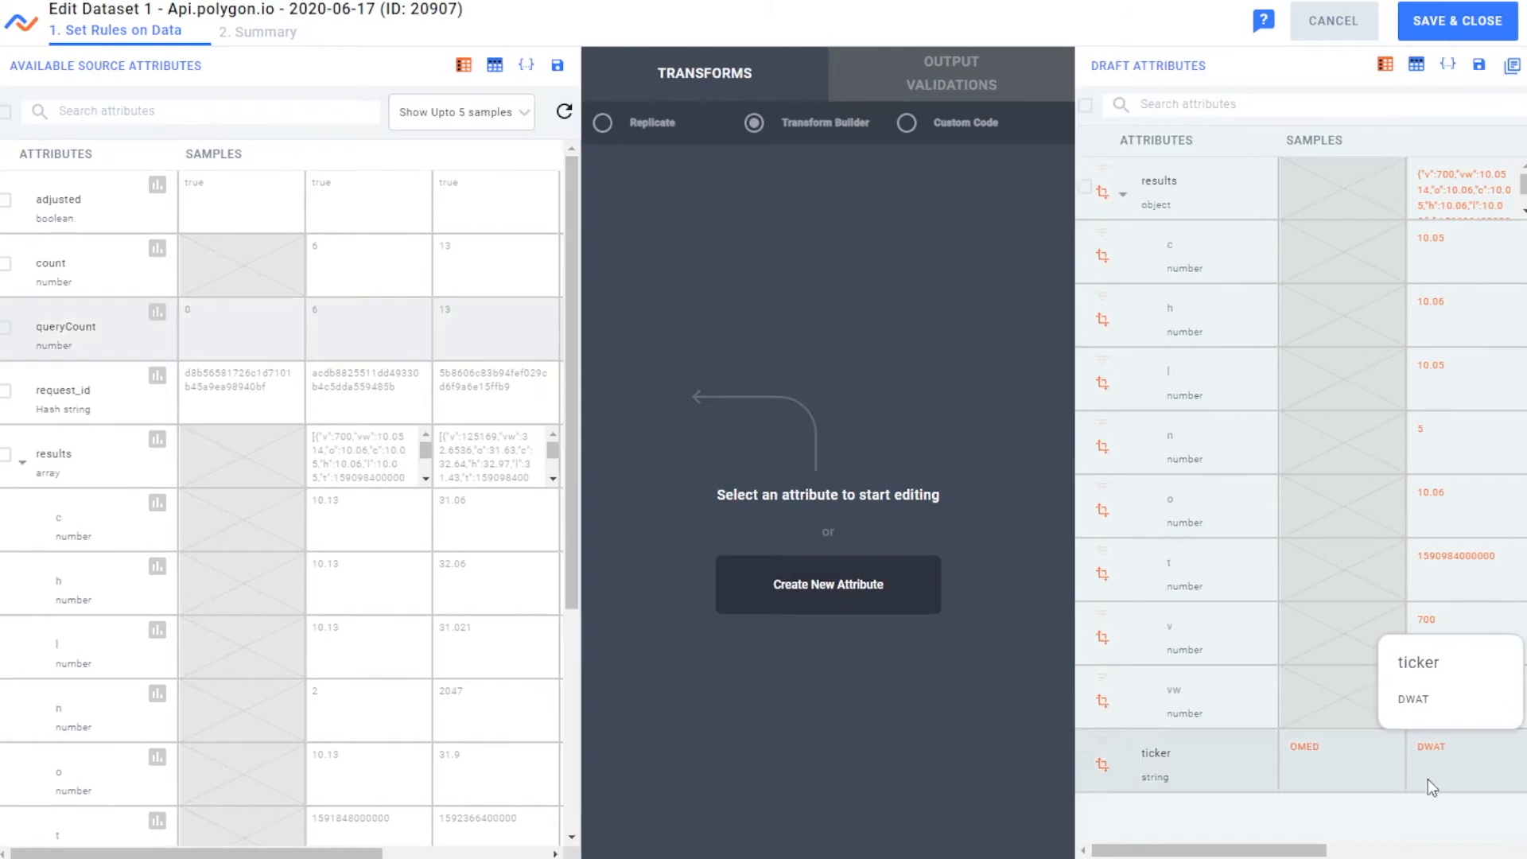
Save the transform rules of the Api.polygon.io dataset and finish its setup
click(1457, 20)
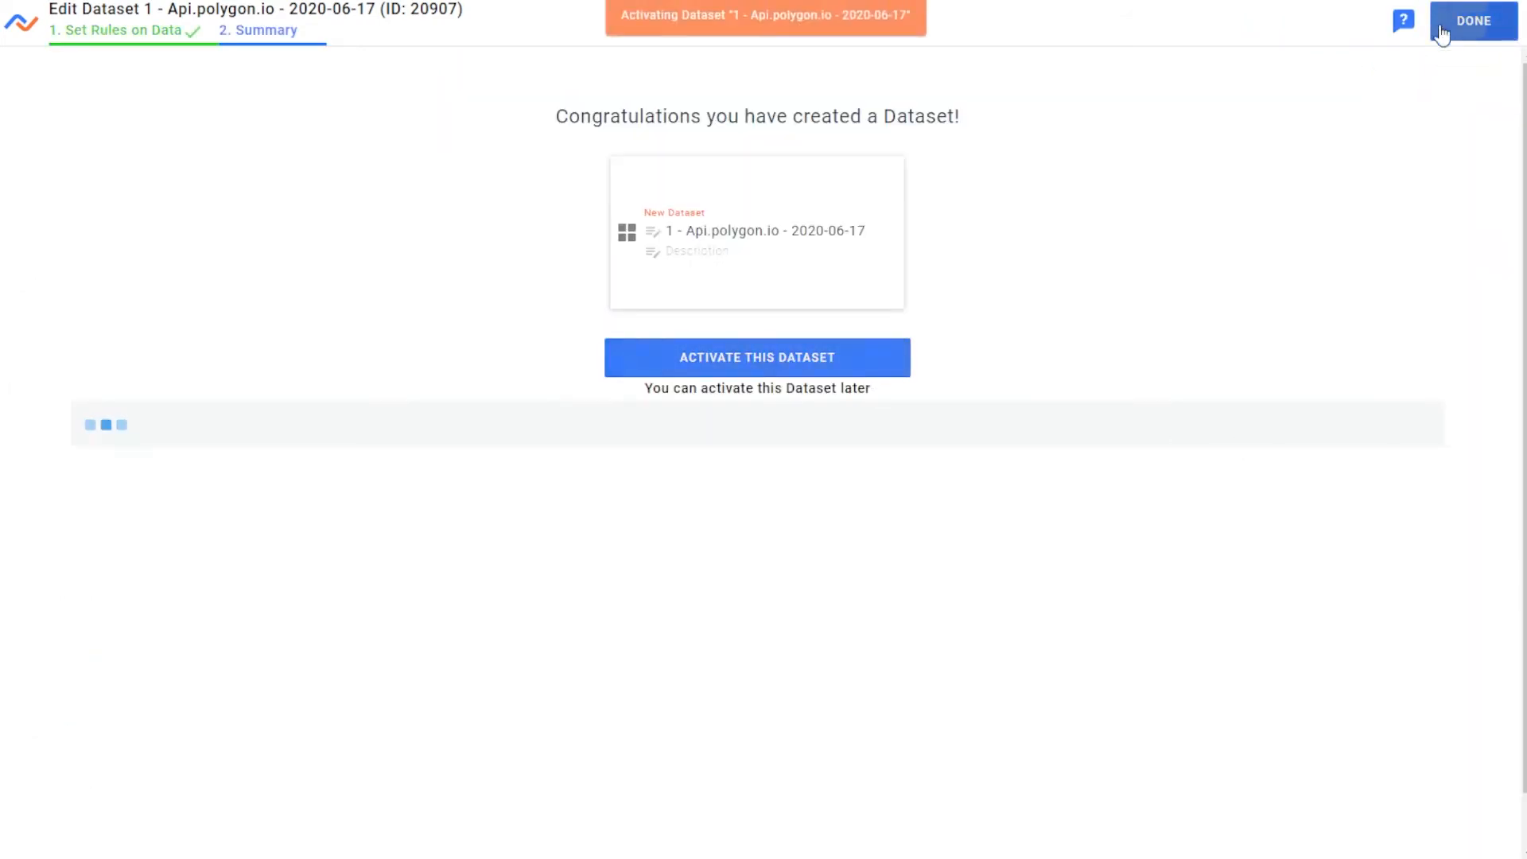
click(1441, 23)
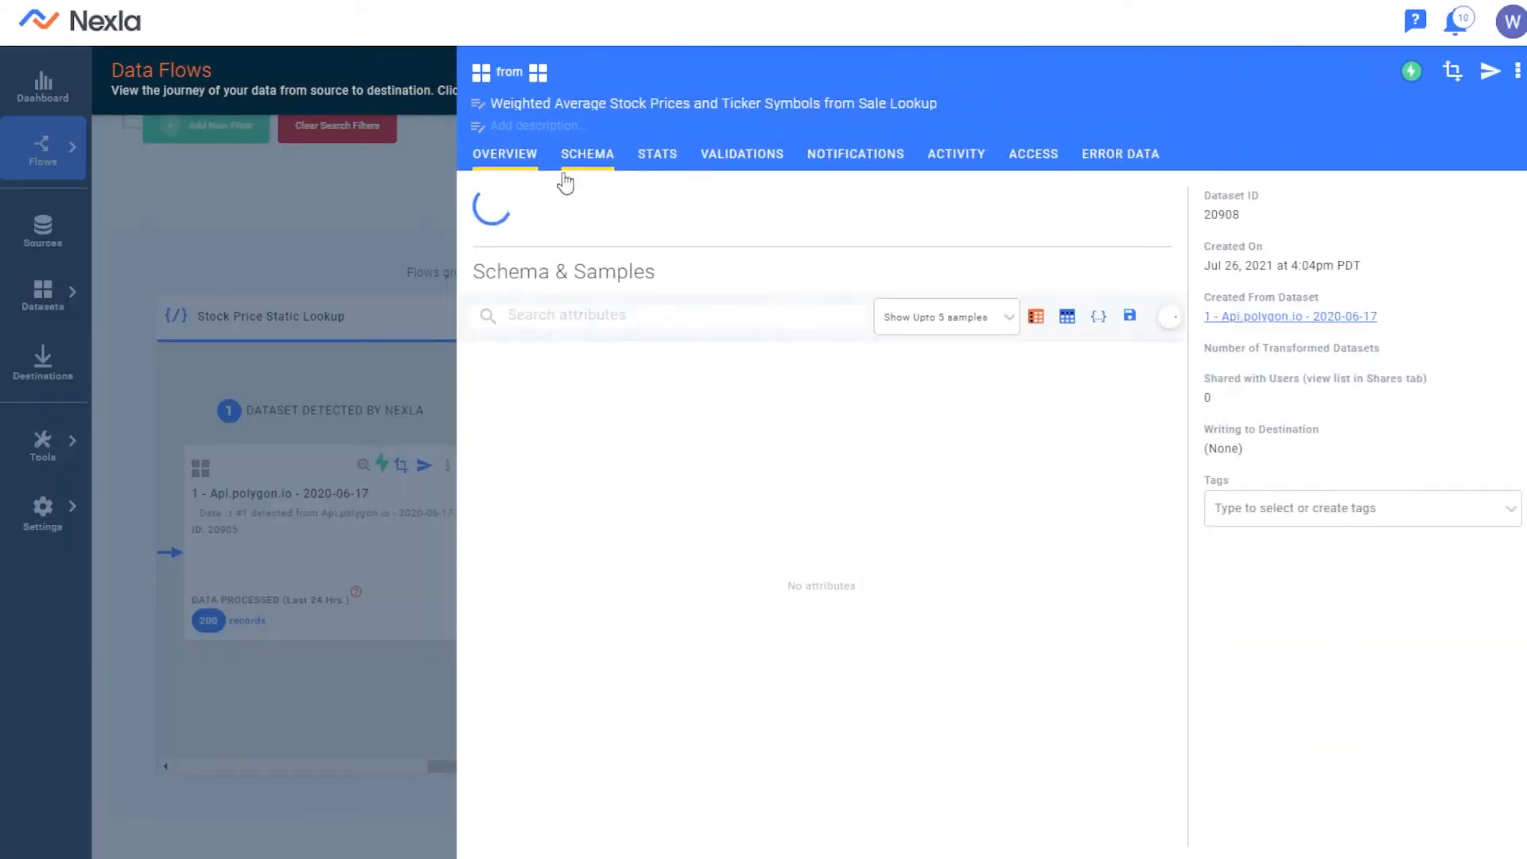
Examine the schema samples of the Weighted Average Stock Prices and Ticker Symbols dataset and the flow's destination instructions
scroll(761, 408, down, 2)
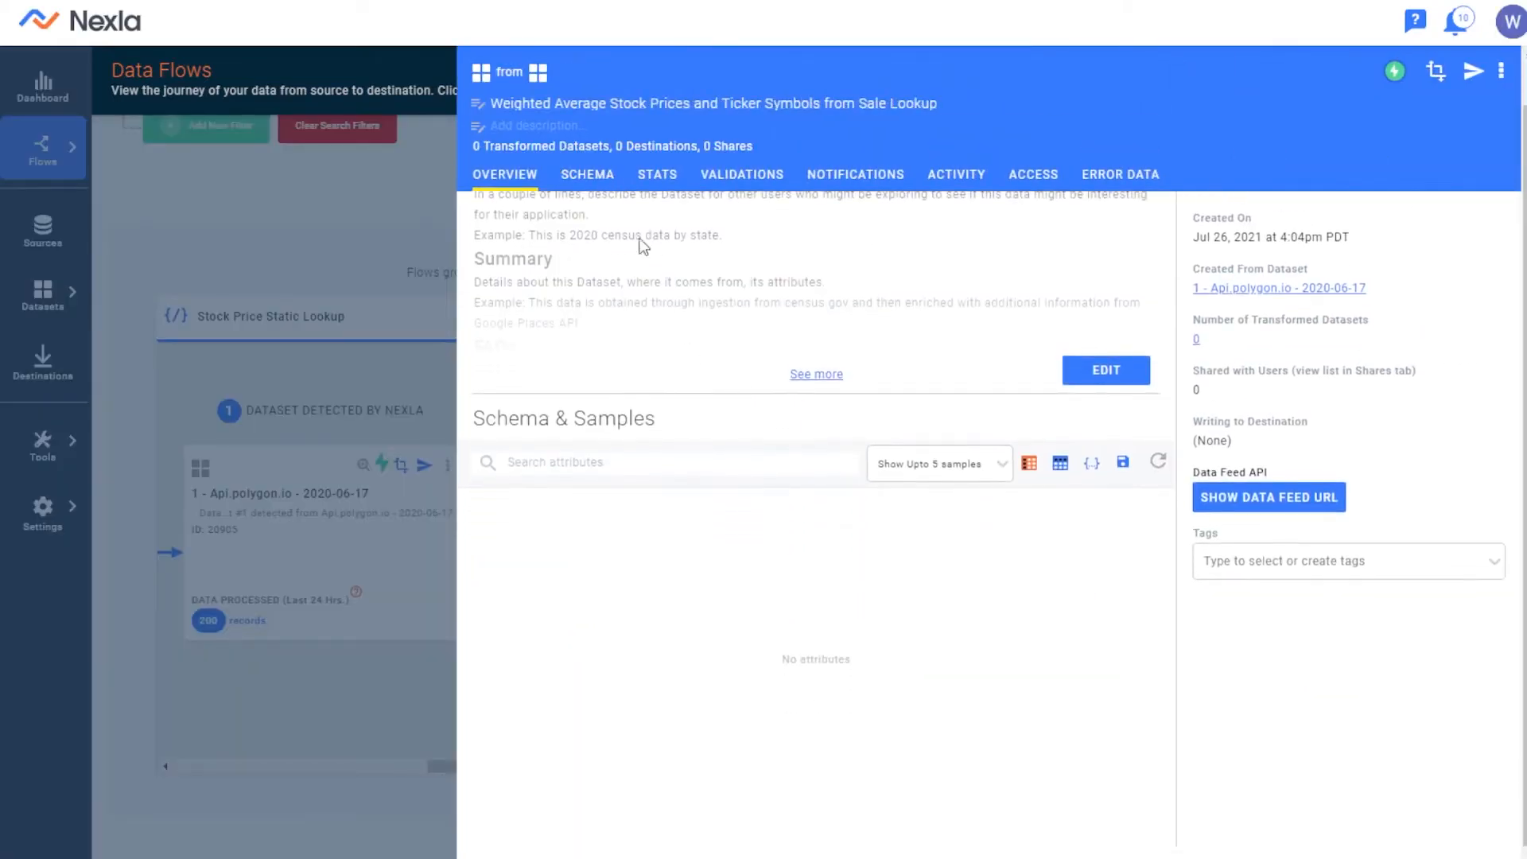
click(599, 177)
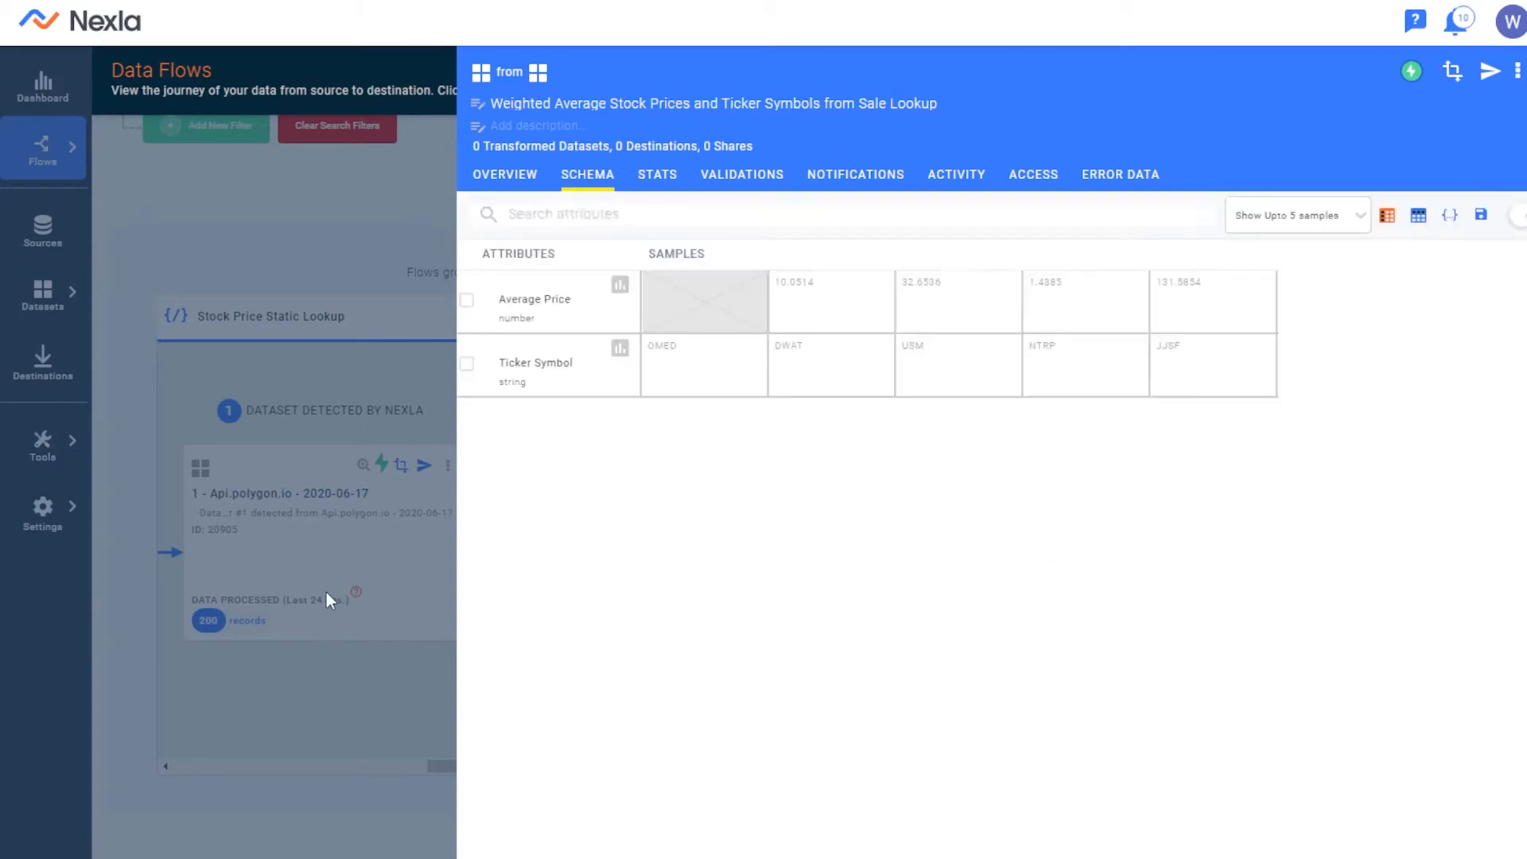
click(305, 552)
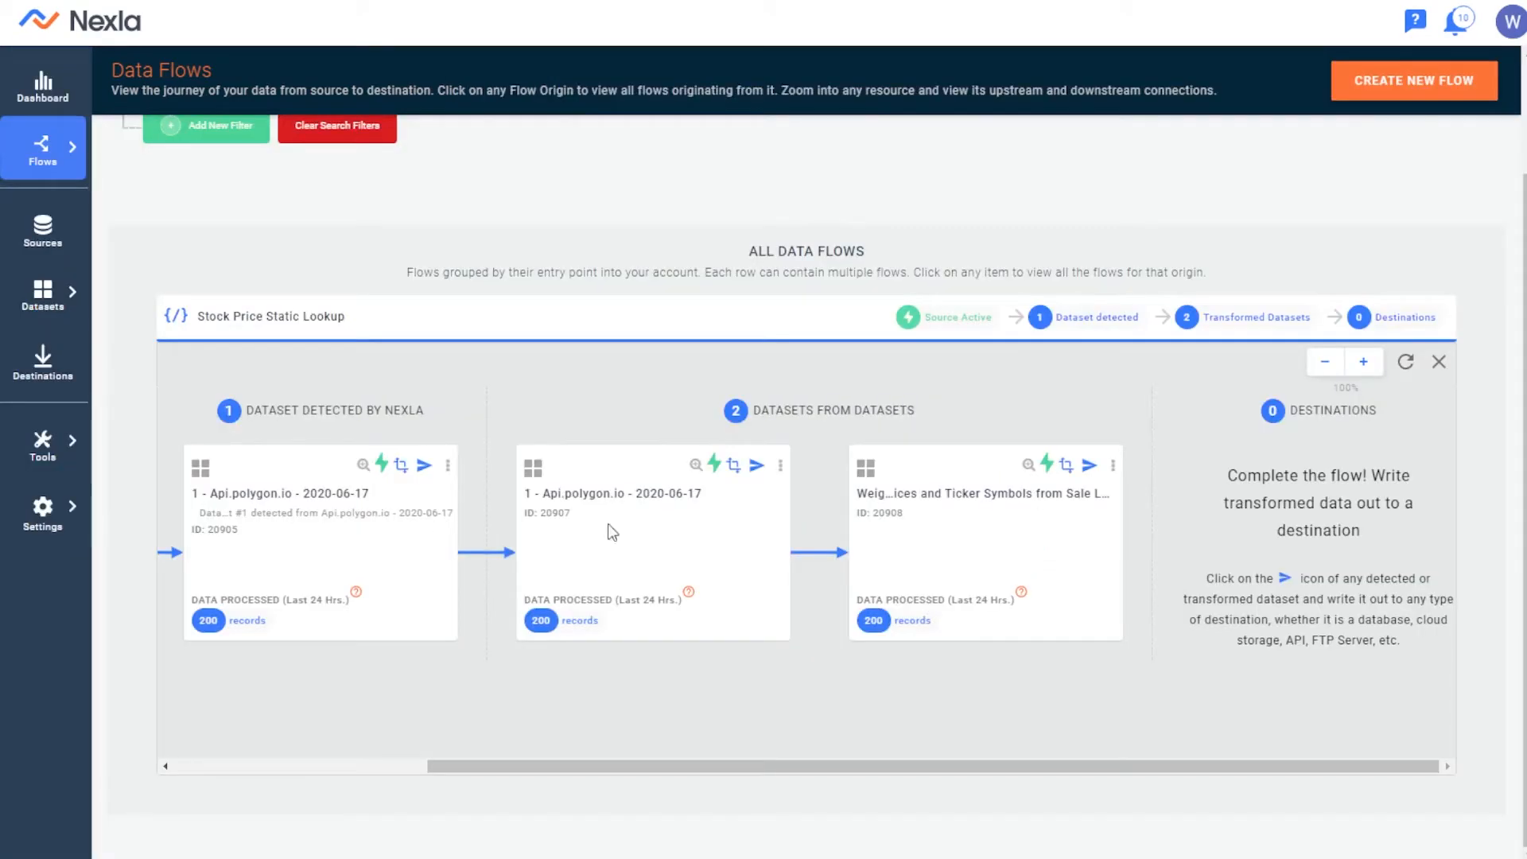
click(1024, 469)
click(613, 176)
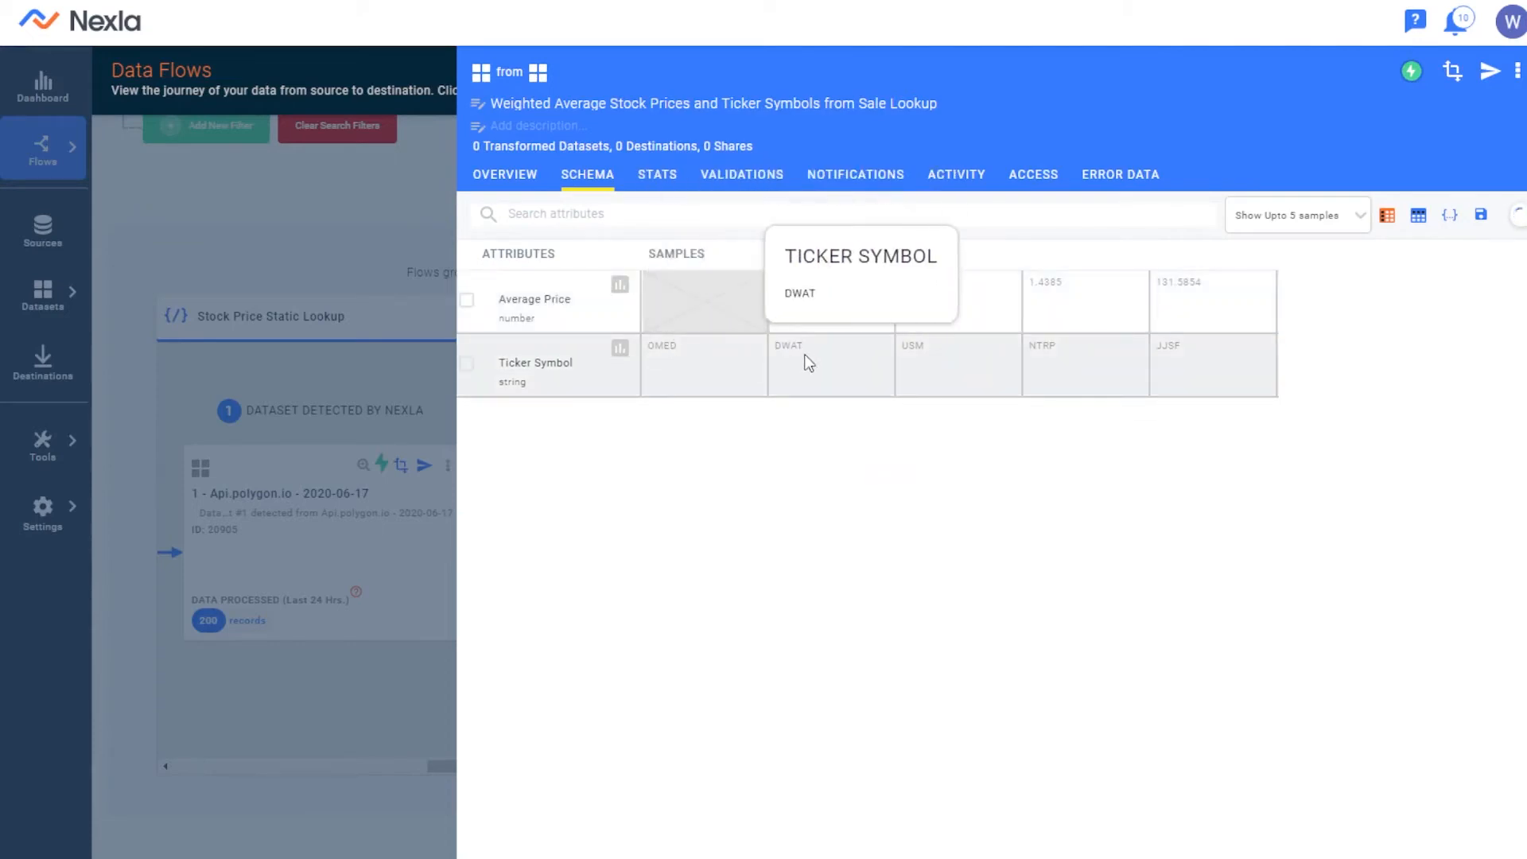
click(293, 571)
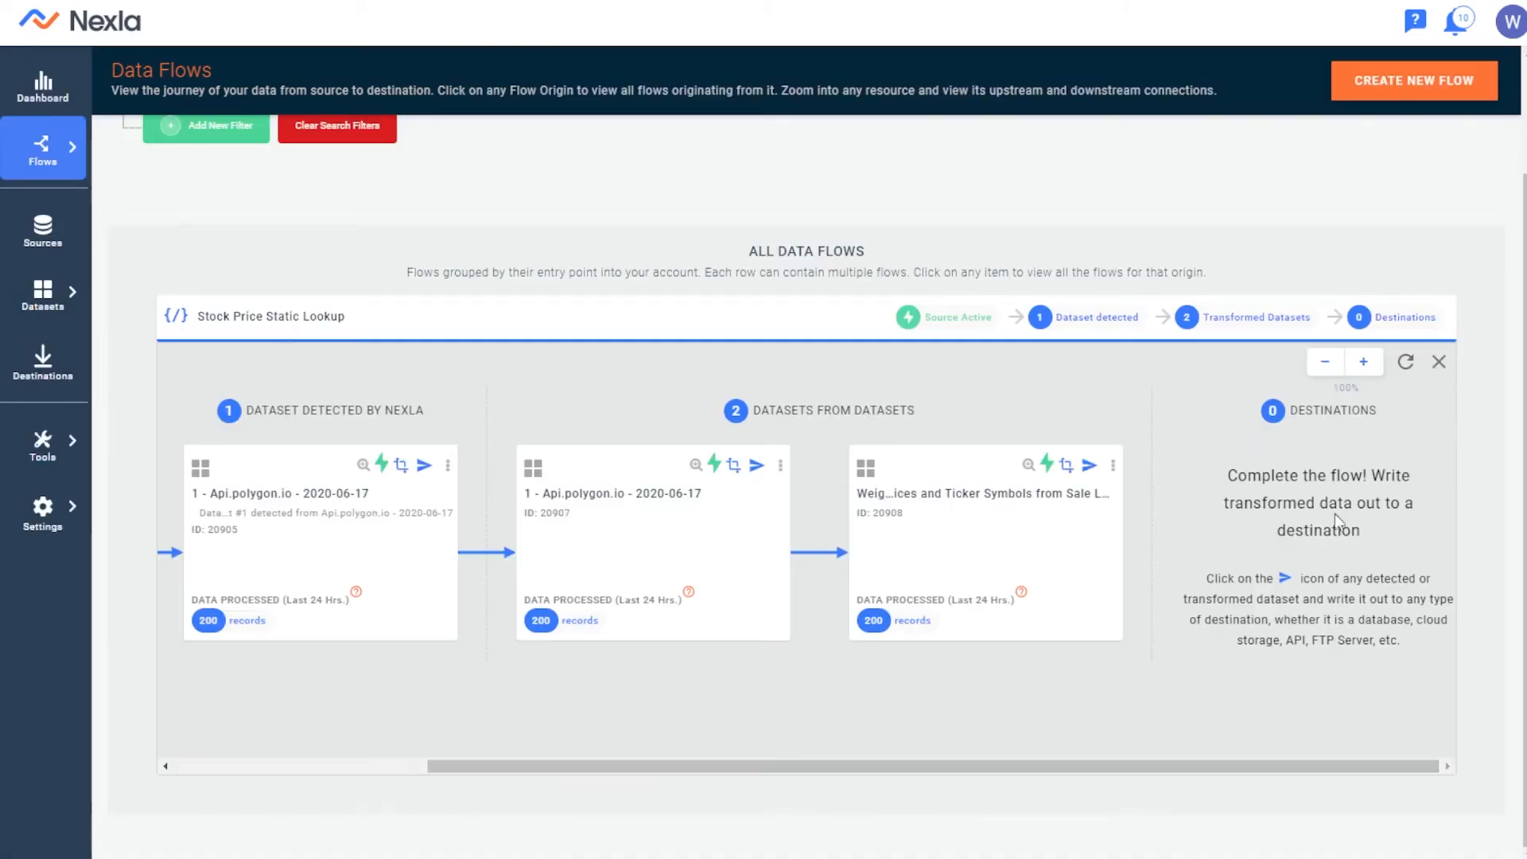
drag(1262, 476, 1373, 541)
click(1373, 542)
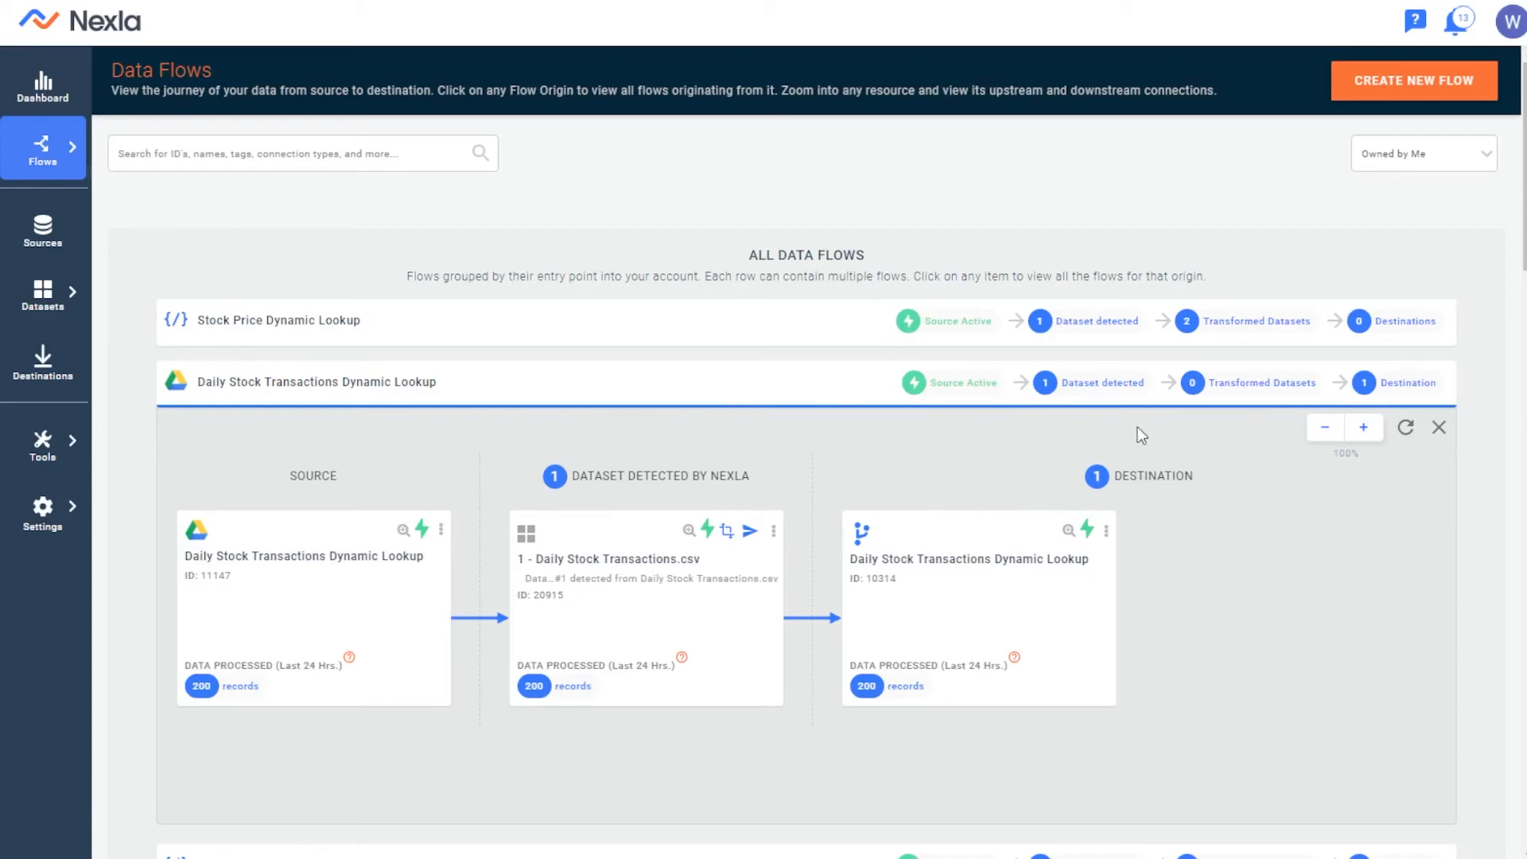
Expand the Stock Price Dynamic Lookup flow and examine its stages from the source through the transformed datasets to the destinations
click(1017, 341)
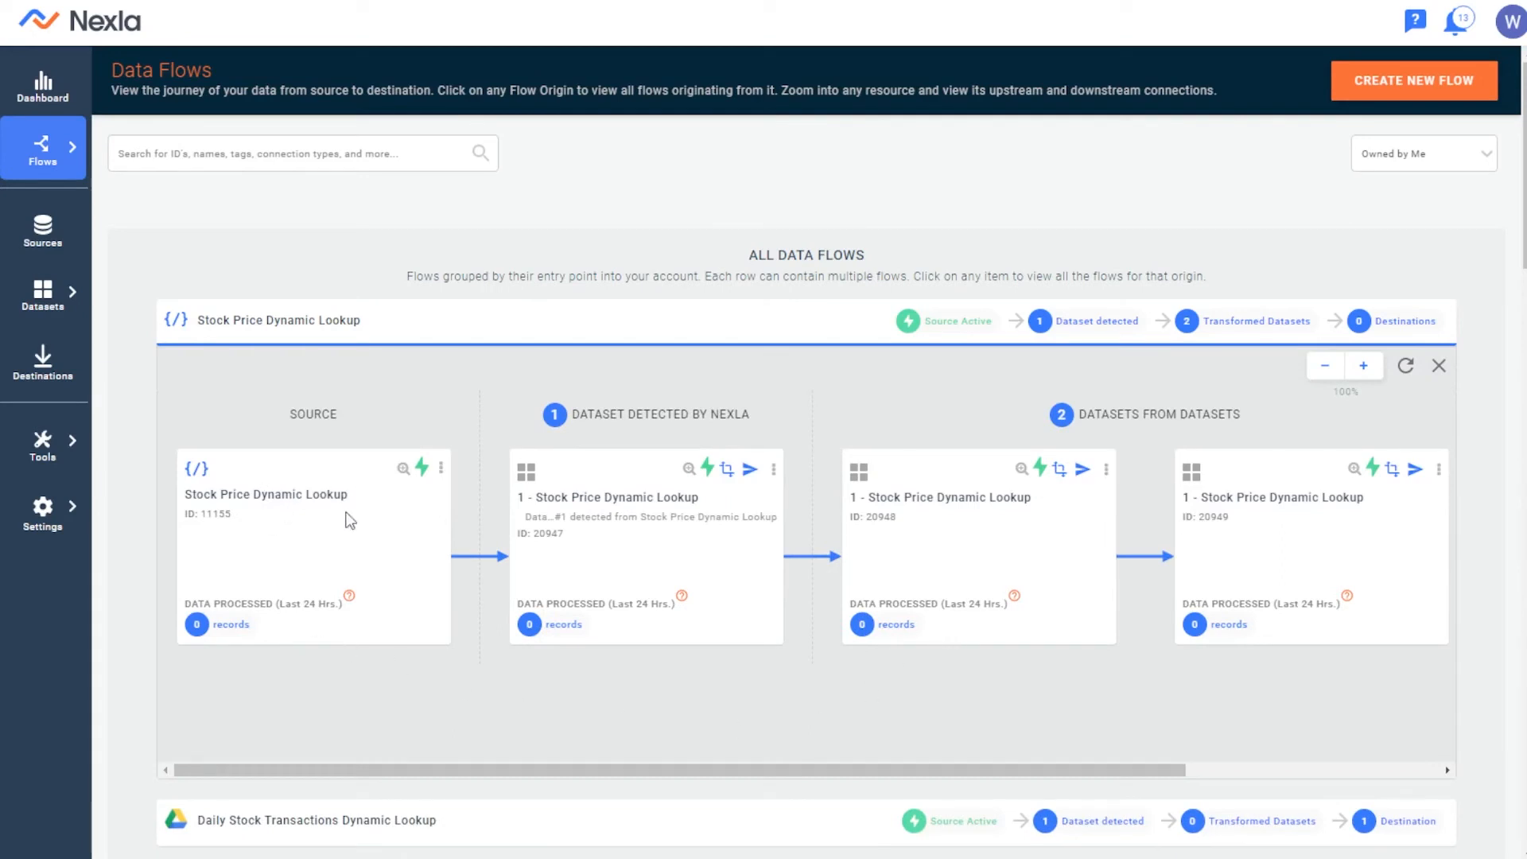
drag(255, 494, 363, 503)
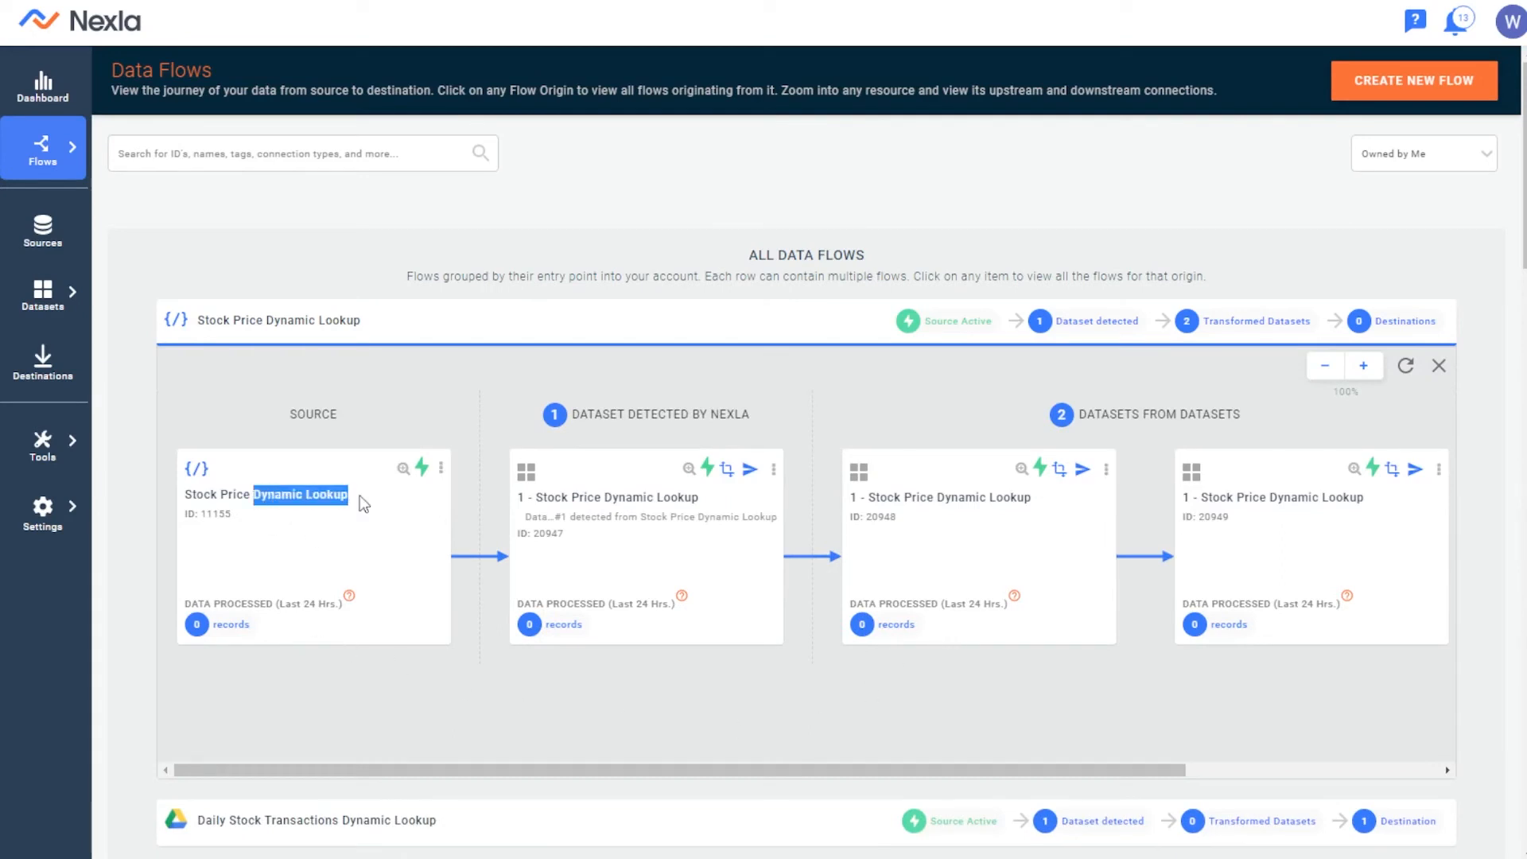
click(368, 549)
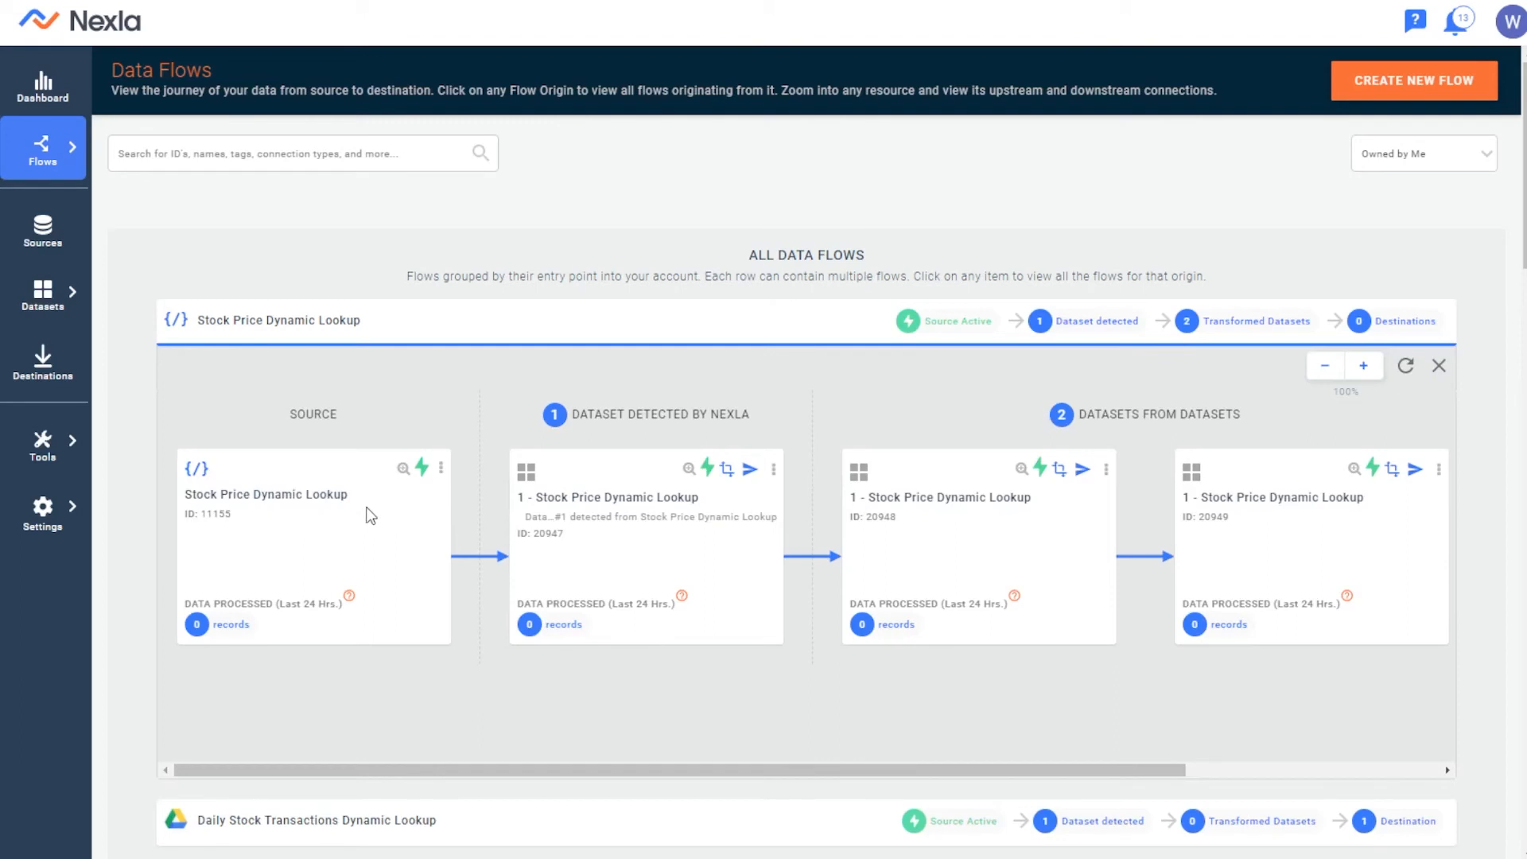
scroll(656, 493, down, 2)
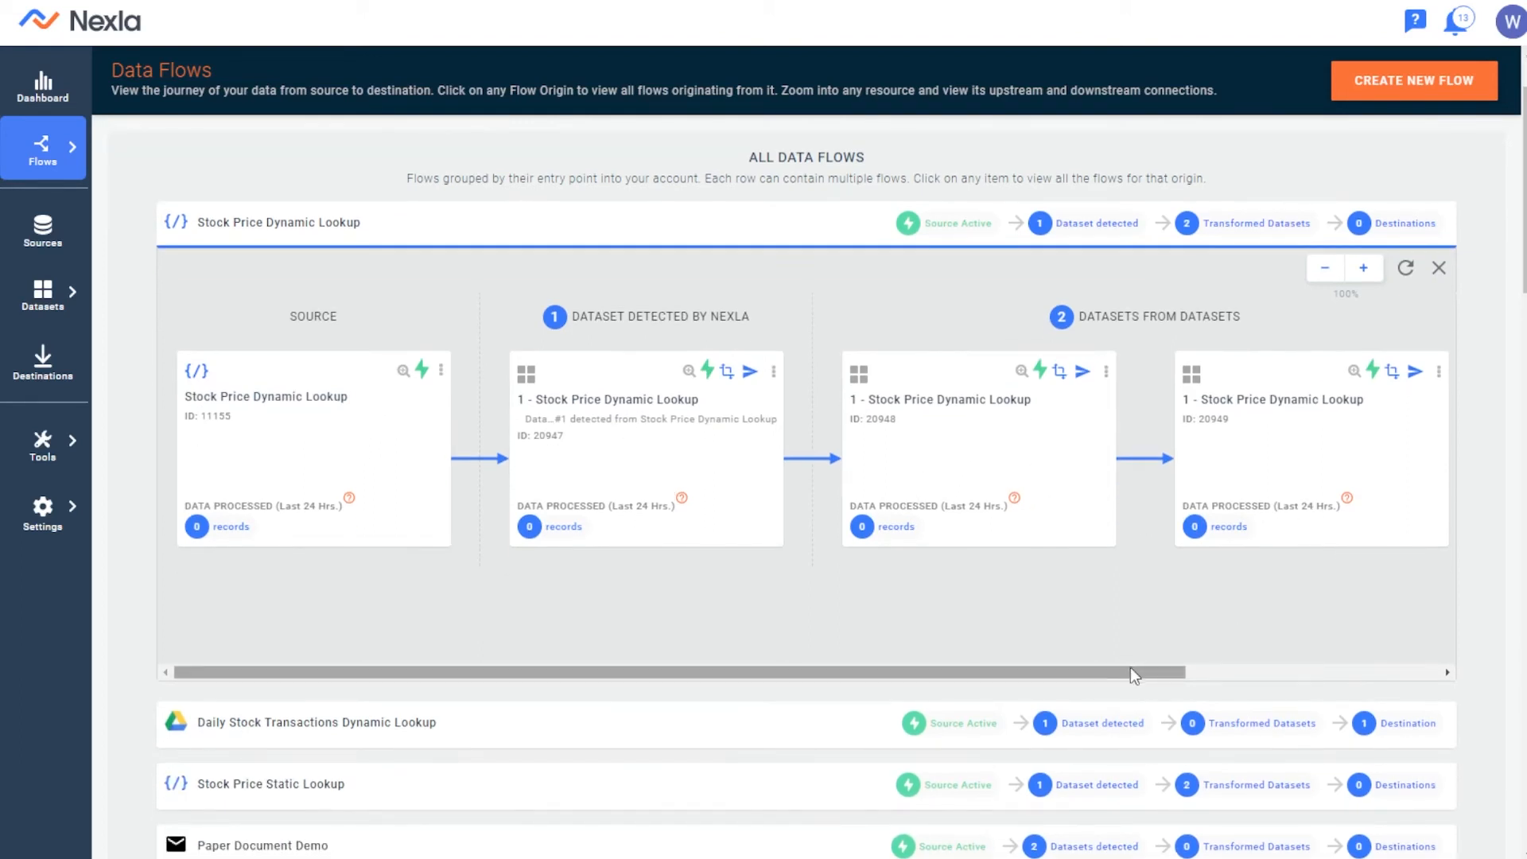
drag(1132, 672, 1329, 648)
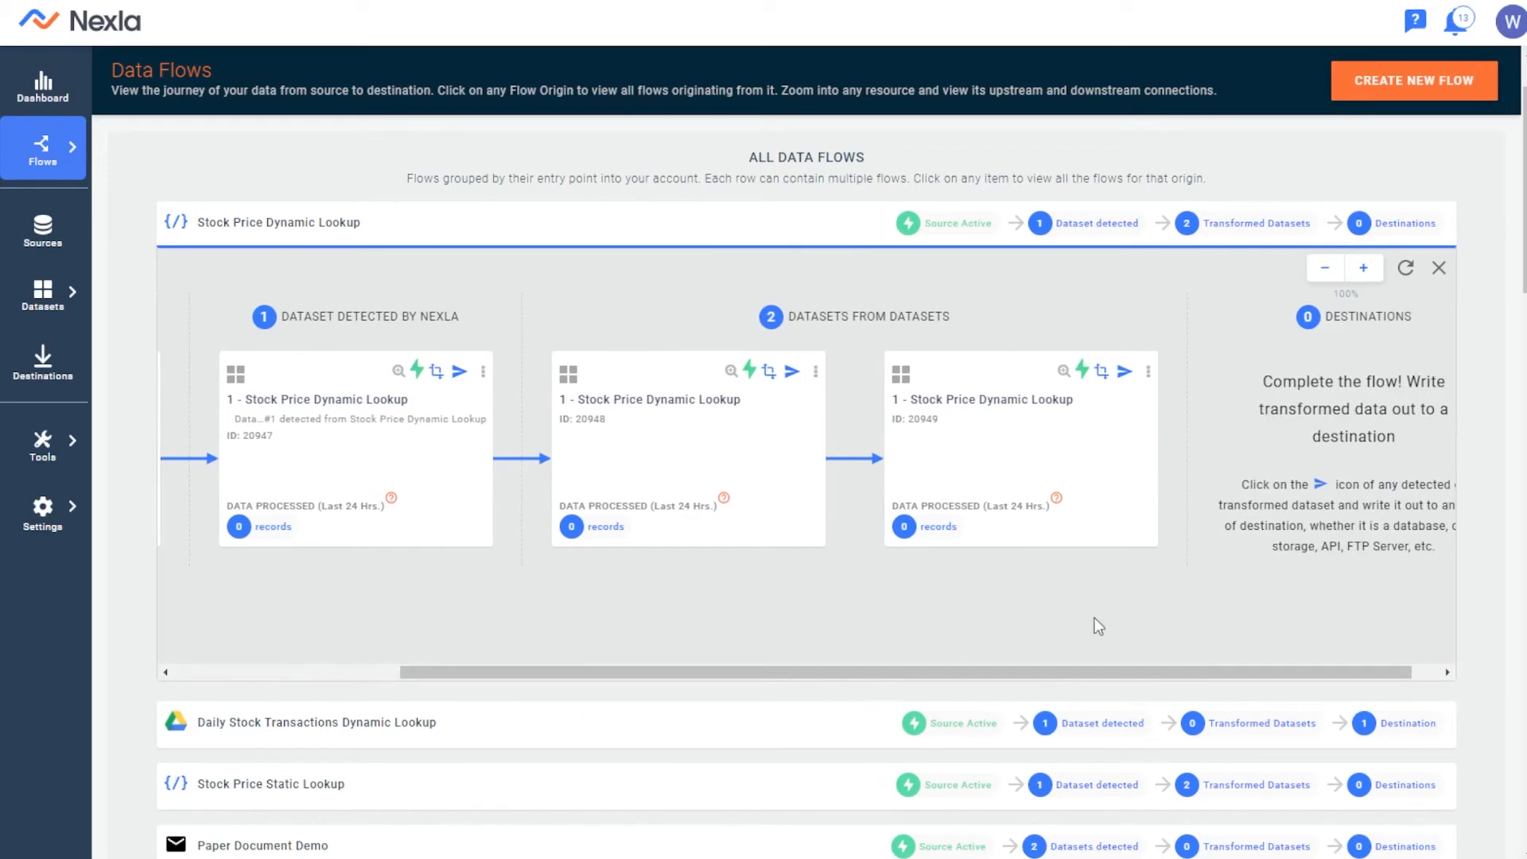
drag(1104, 672, 1132, 673)
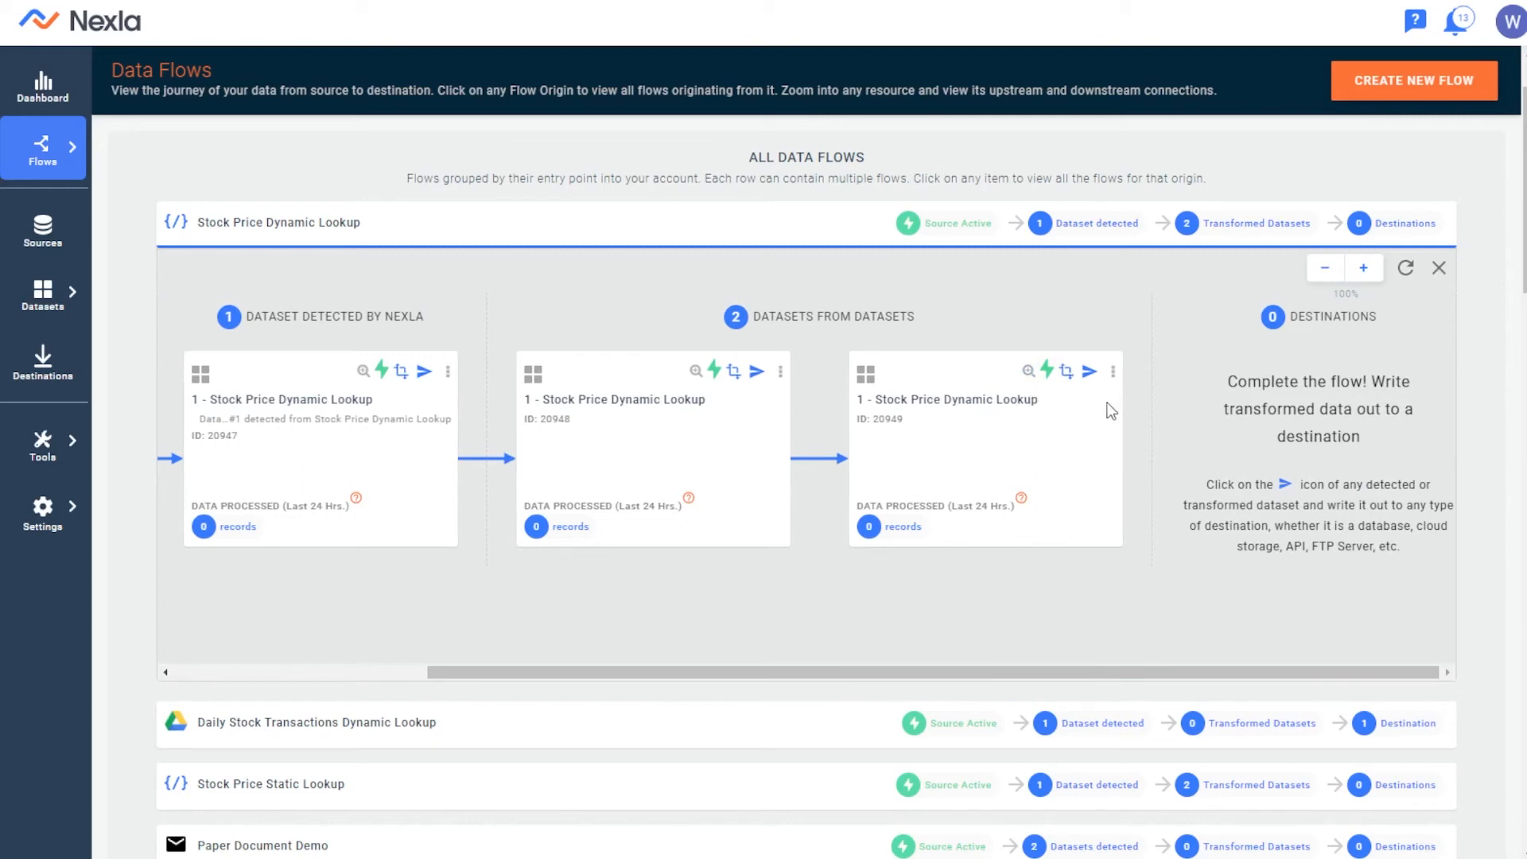
scroll(1111, 411, up, 1)
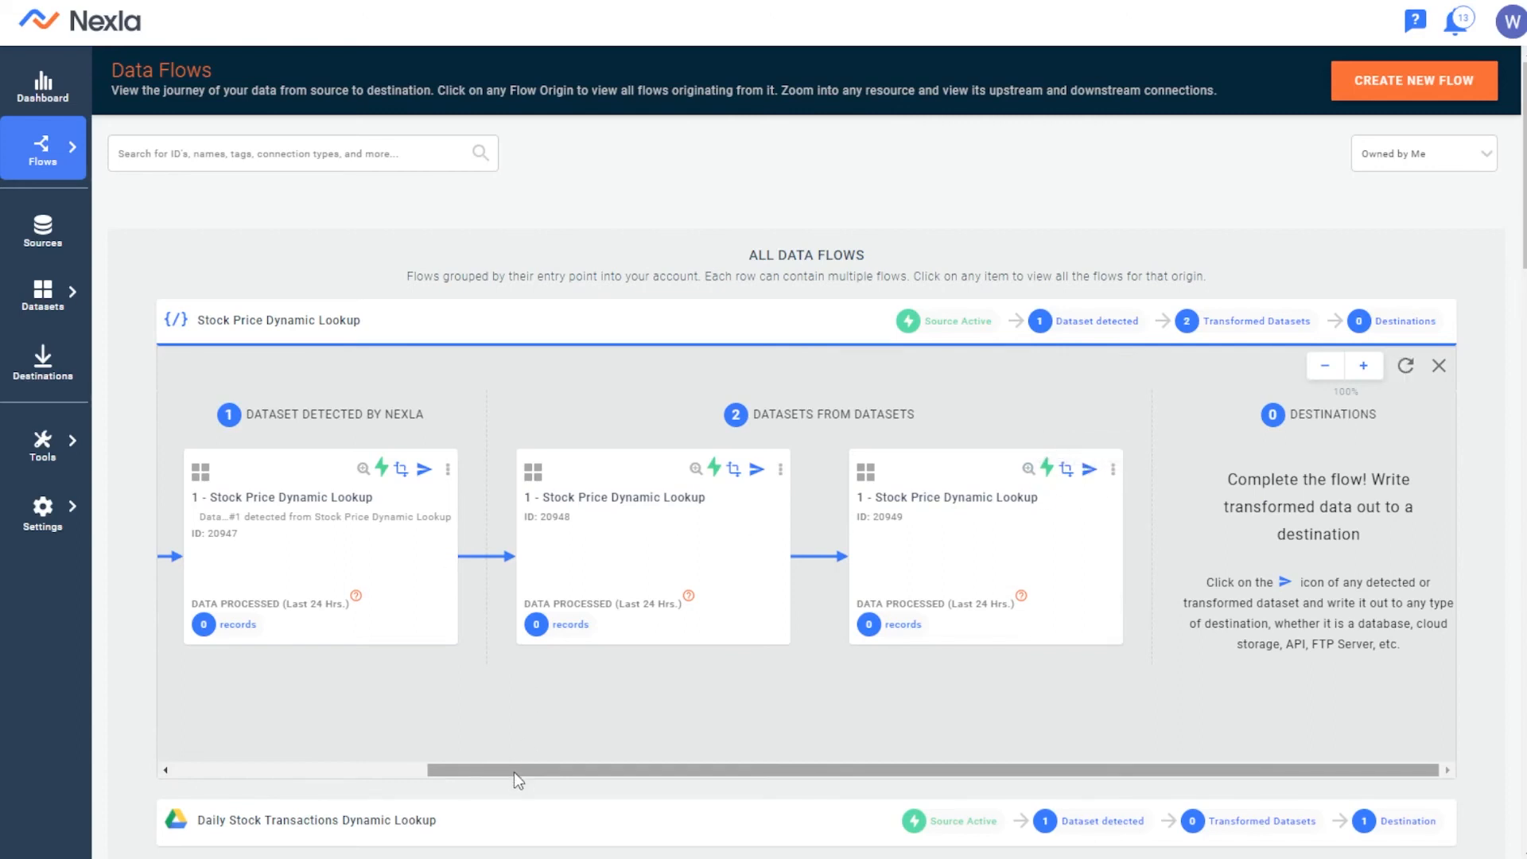
drag(513, 772, 369, 523)
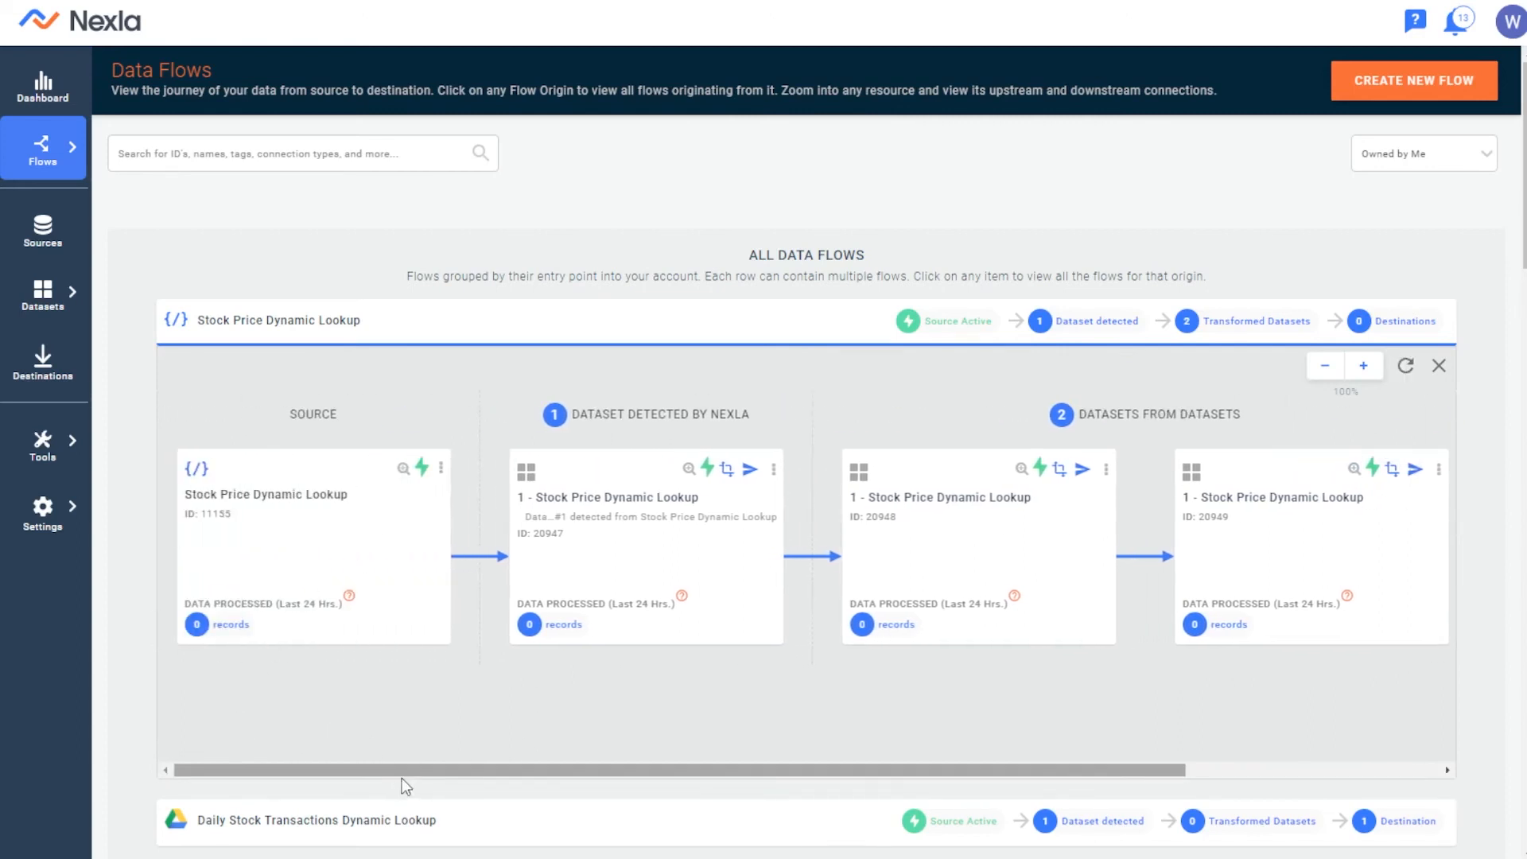
Inspect the price and ticker schema samples of the last transformed dataset in the Stock Price Dynamic Lookup flow, then close its details
drag(404, 774, 927, 718)
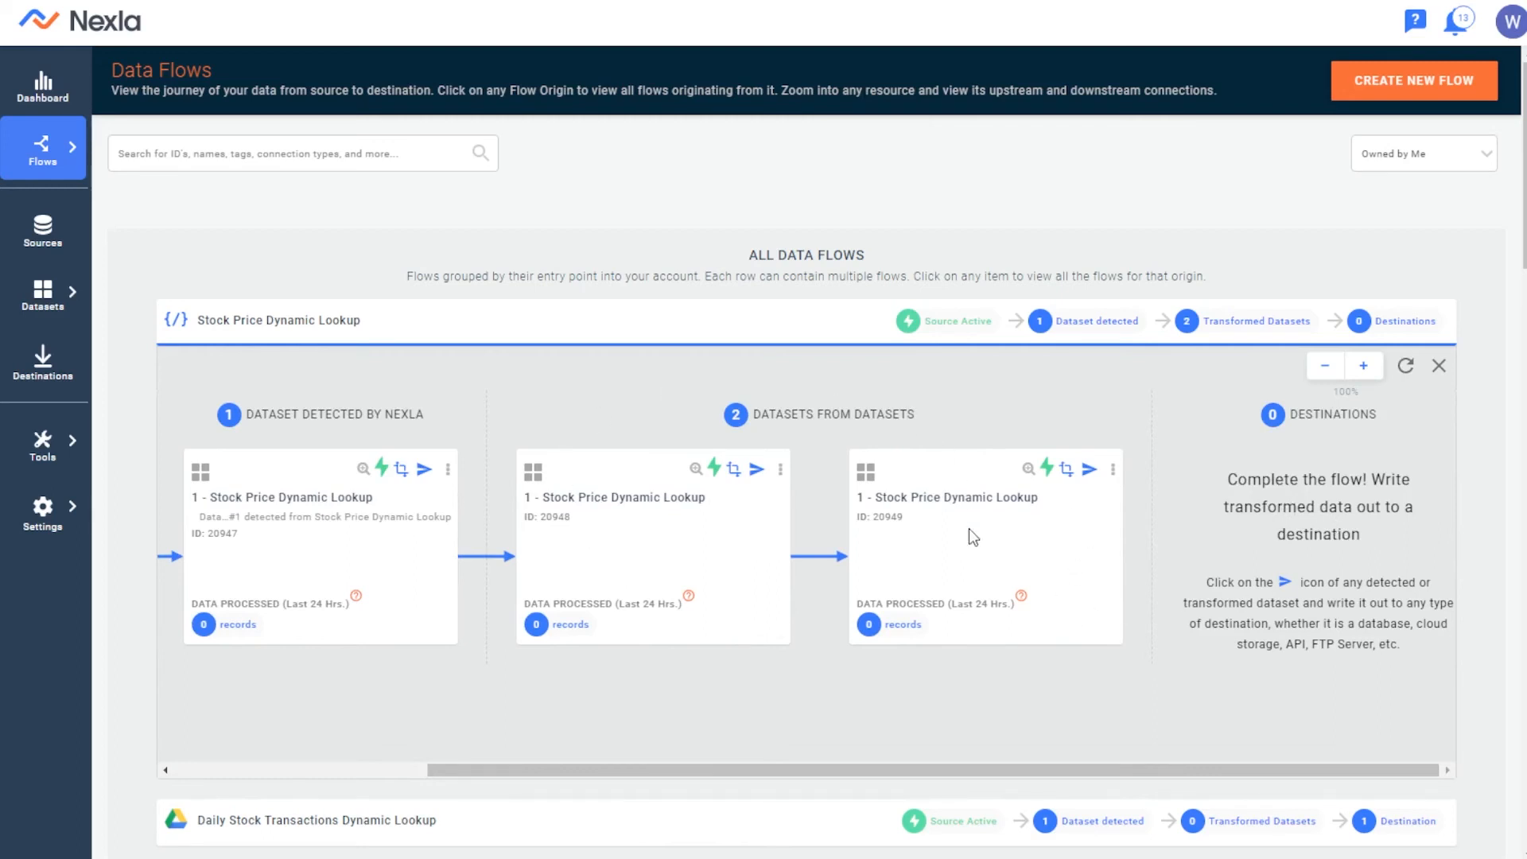
click(1027, 469)
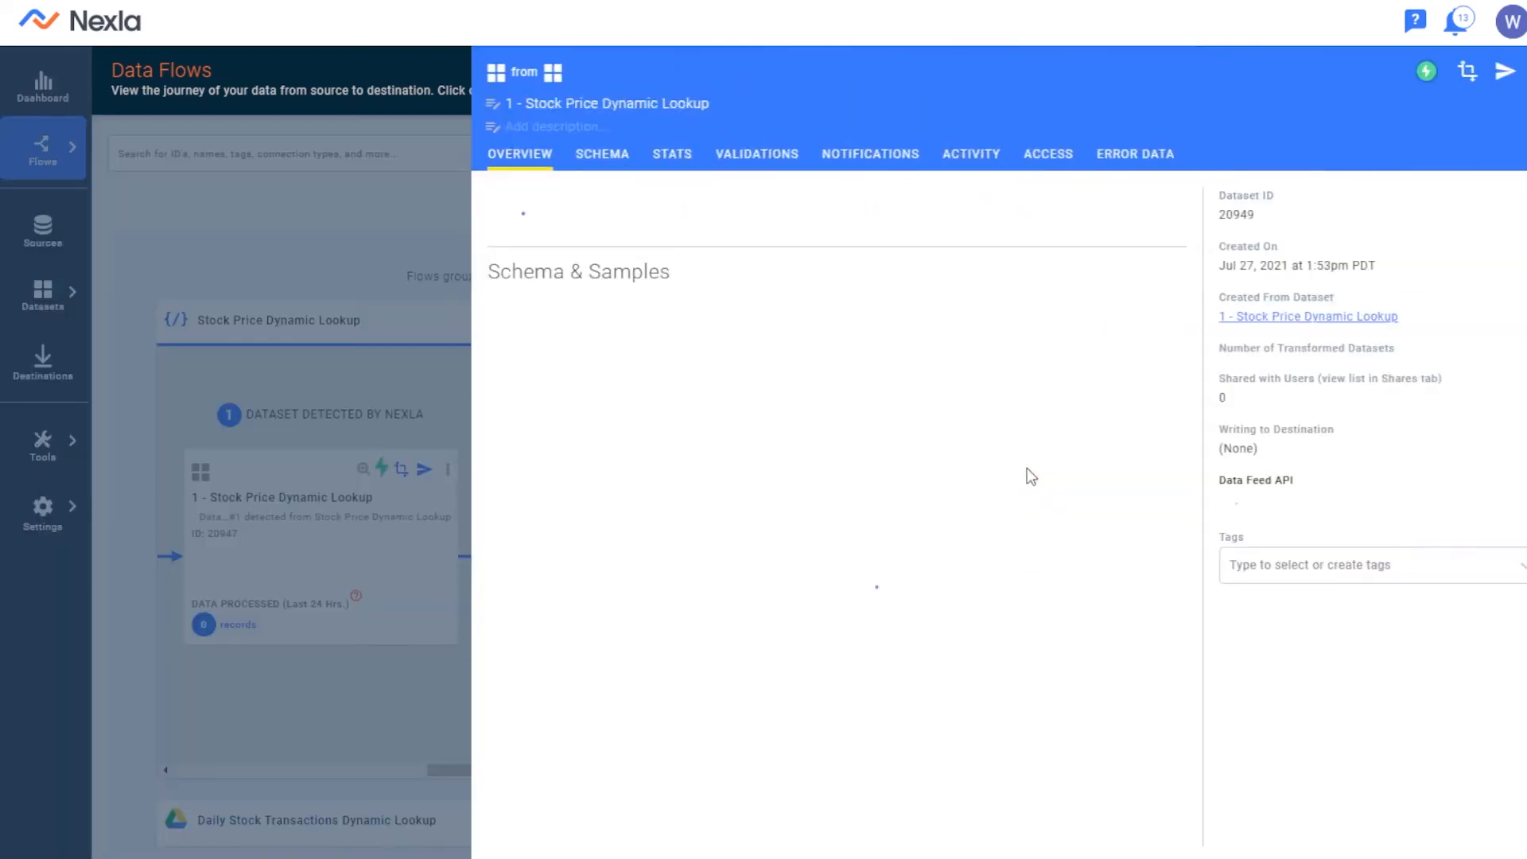
click(595, 182)
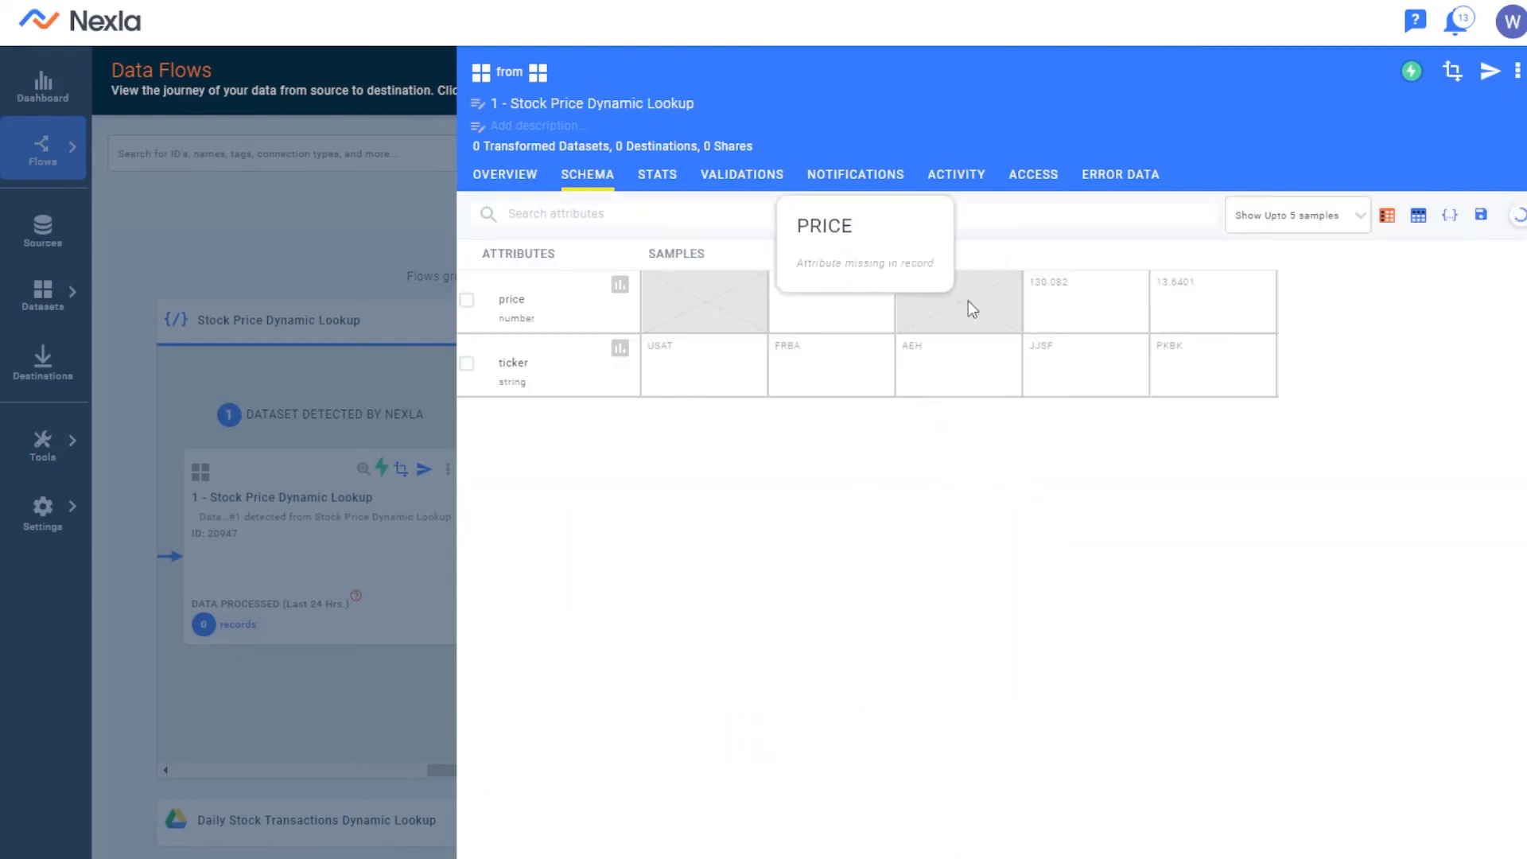
click(355, 541)
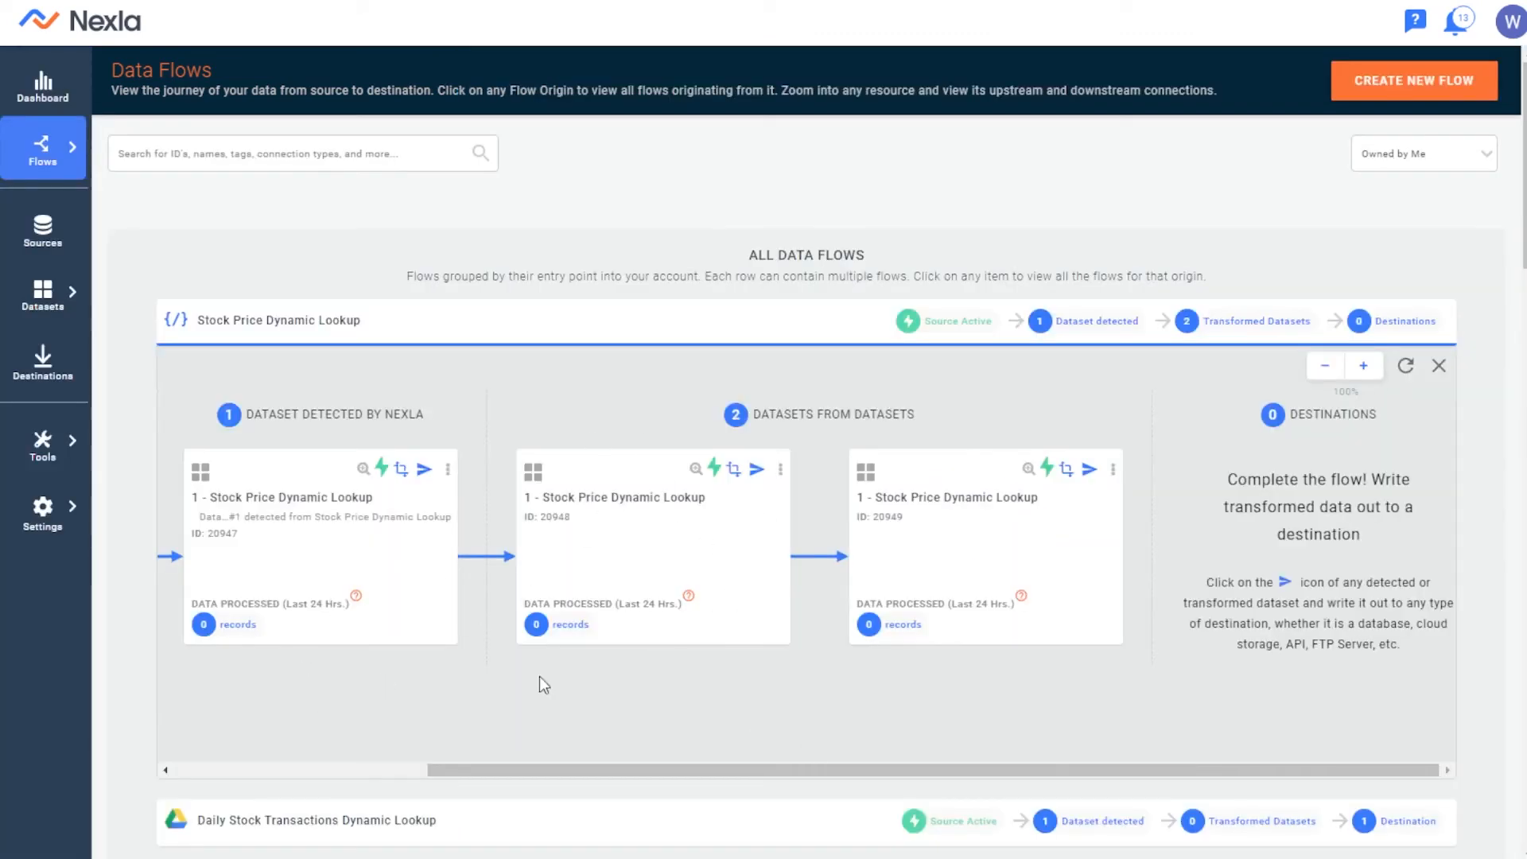
Review the Stock Price Dynamic Lookup flow from its source to the destination instructions, along with the flows listed below it
drag(636, 769, 370, 739)
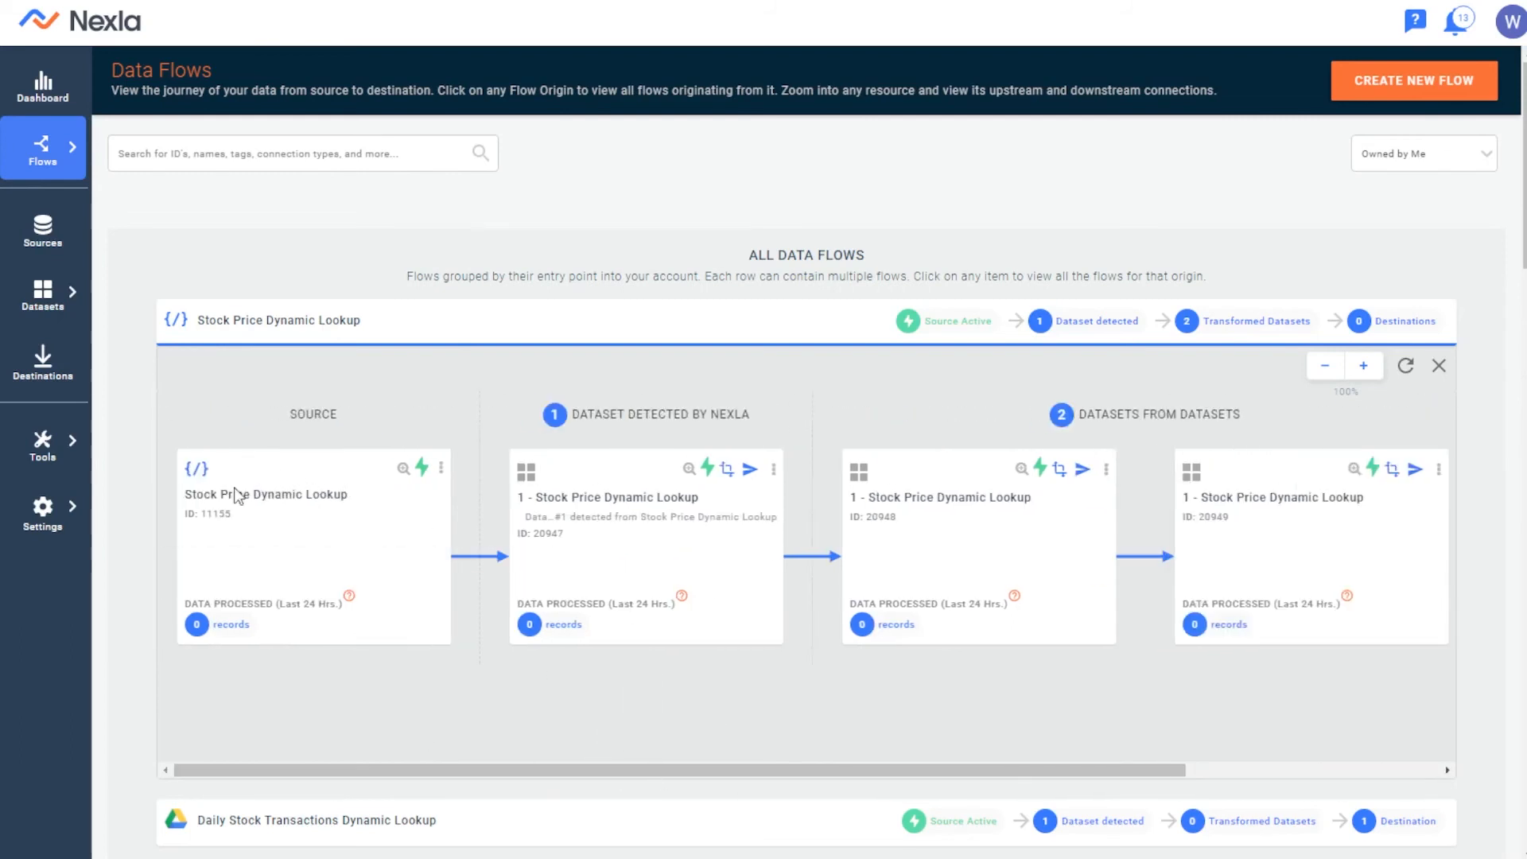
drag(466, 762, 938, 760)
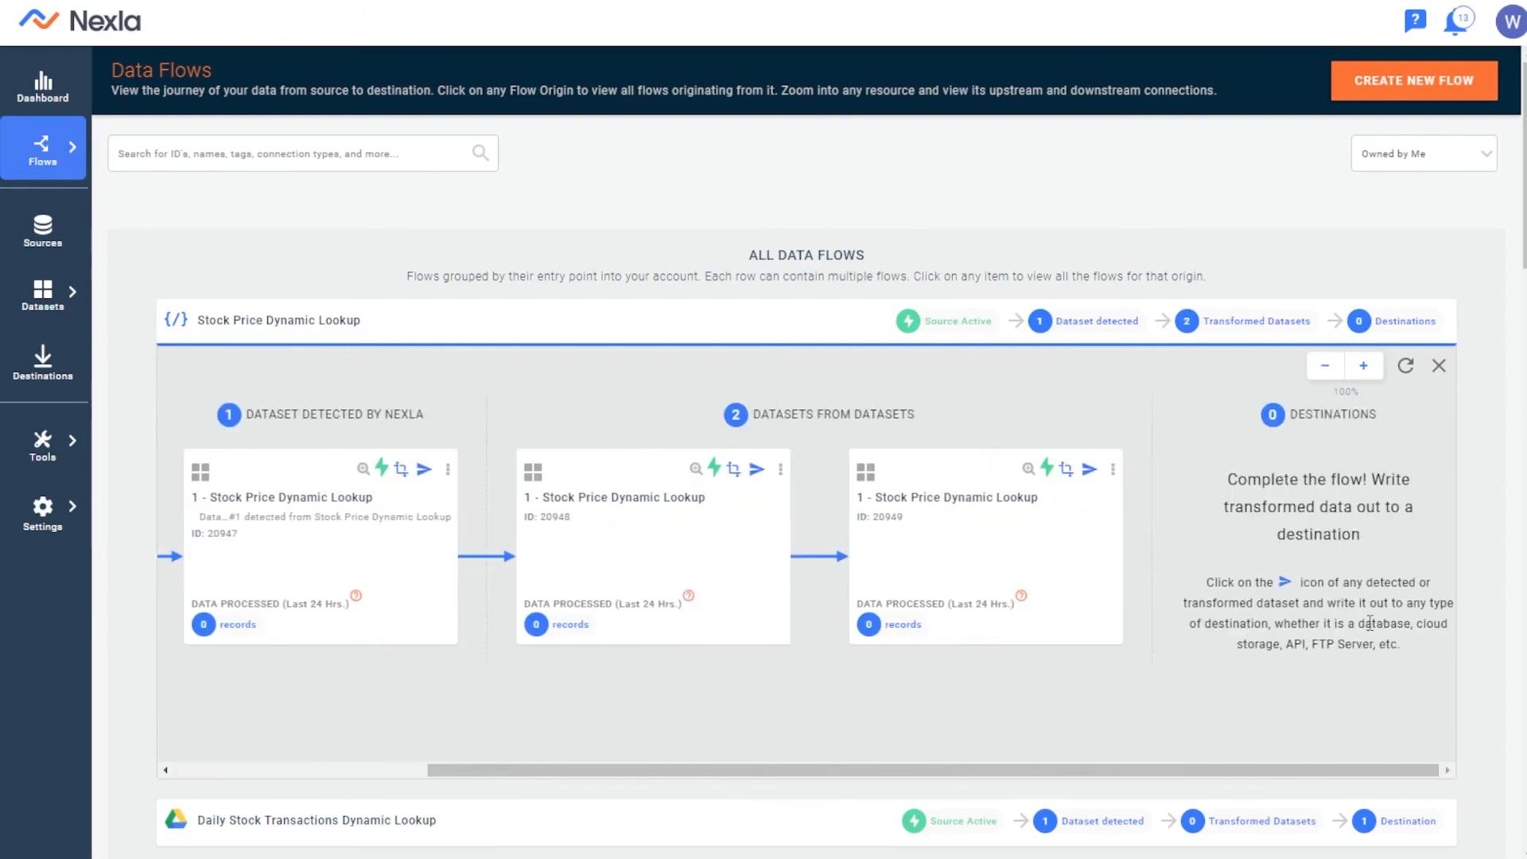
scroll(1357, 472, down, 1)
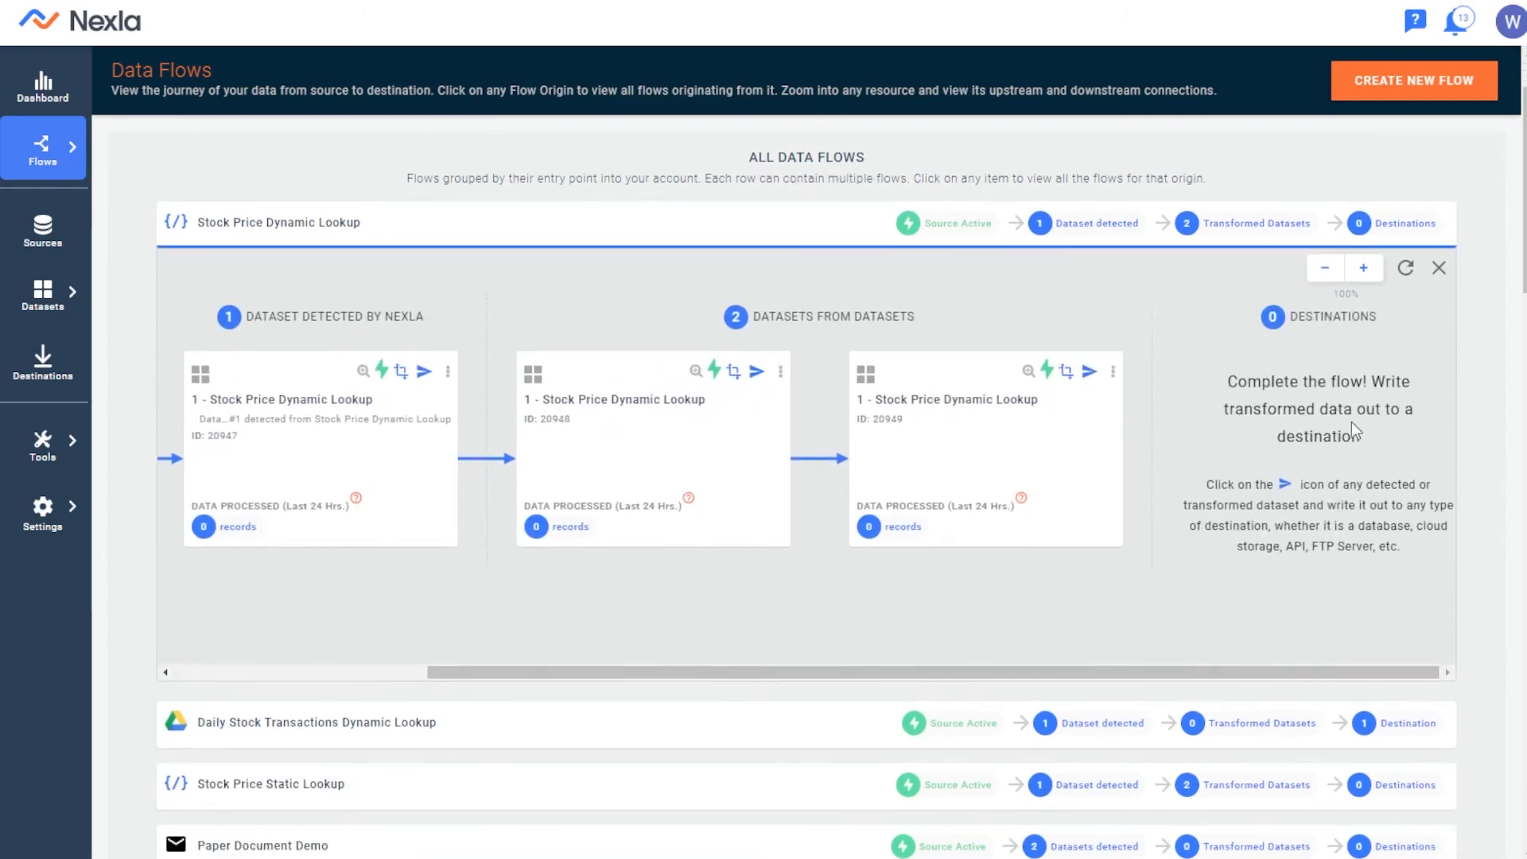
scroll(1353, 424, down, 1)
scroll(1362, 379, up, 1)
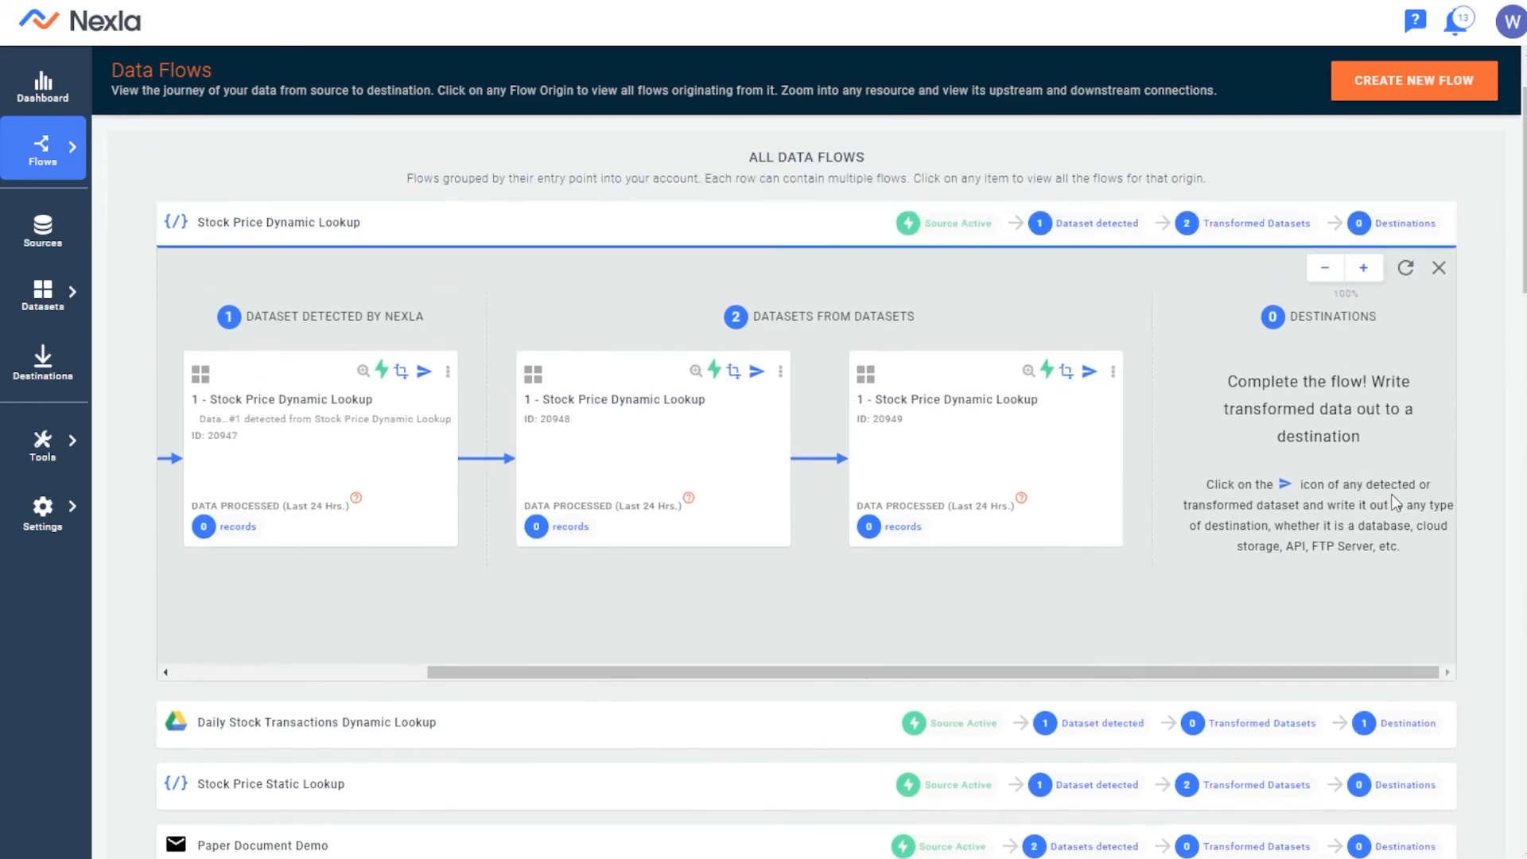